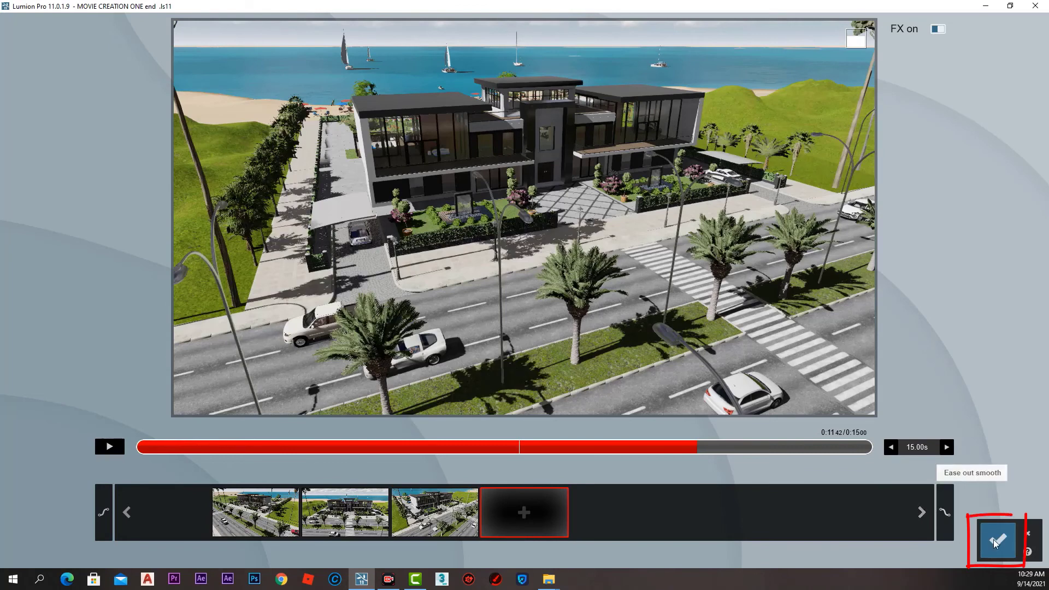
# Step: Accept the recorded camera path for clip 3 and copy the effects from clip 2
pyautogui.click(995, 540)
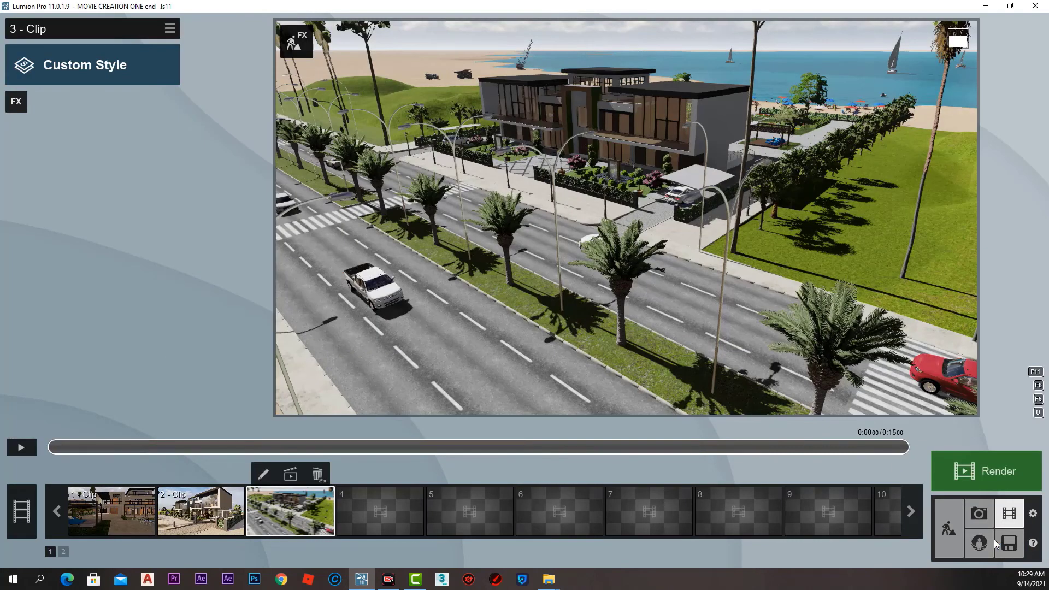
pyautogui.click(221, 526)
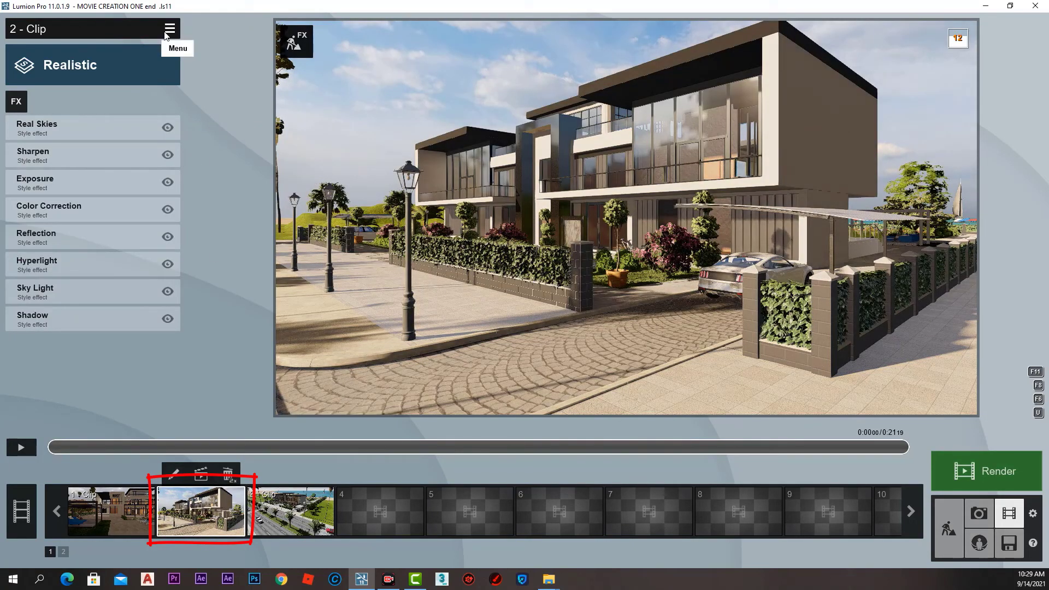
pyautogui.click(167, 31)
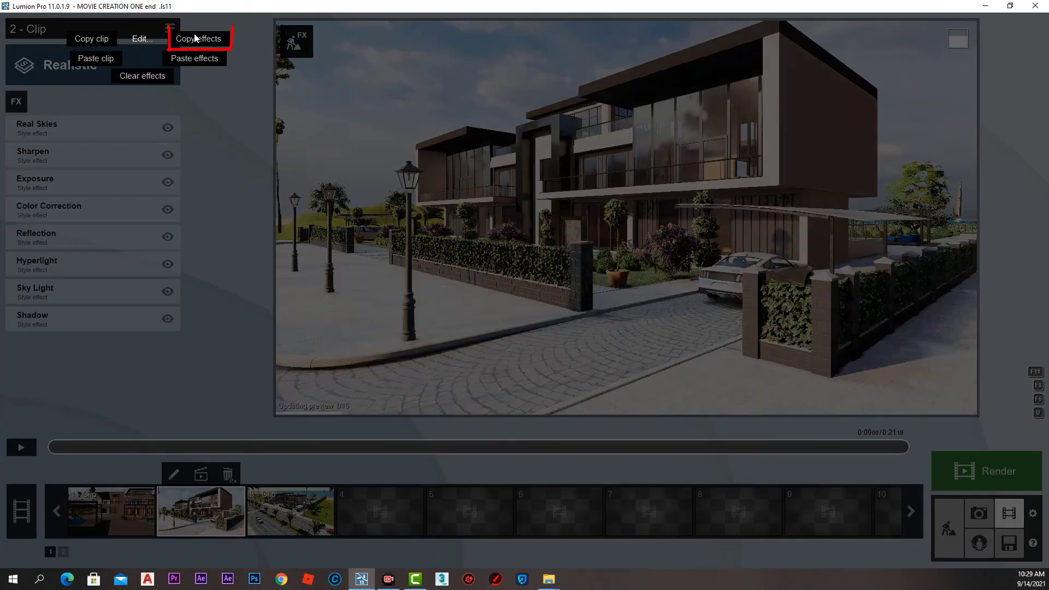
pyautogui.click(197, 39)
# Step: Paste the copied Realistic style effects onto clip 3
pyautogui.click(302, 516)
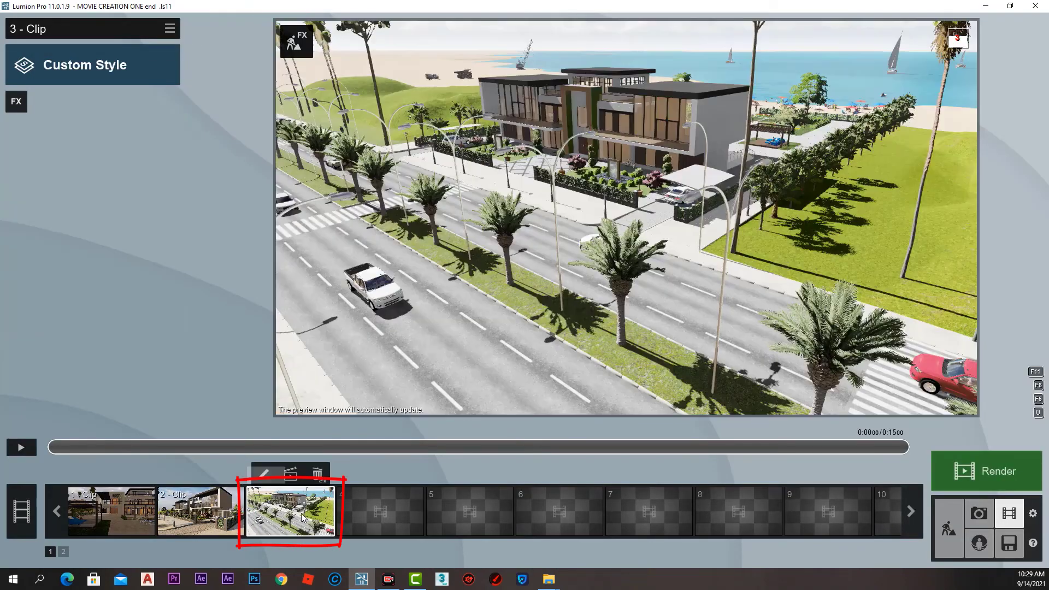
pyautogui.click(170, 30)
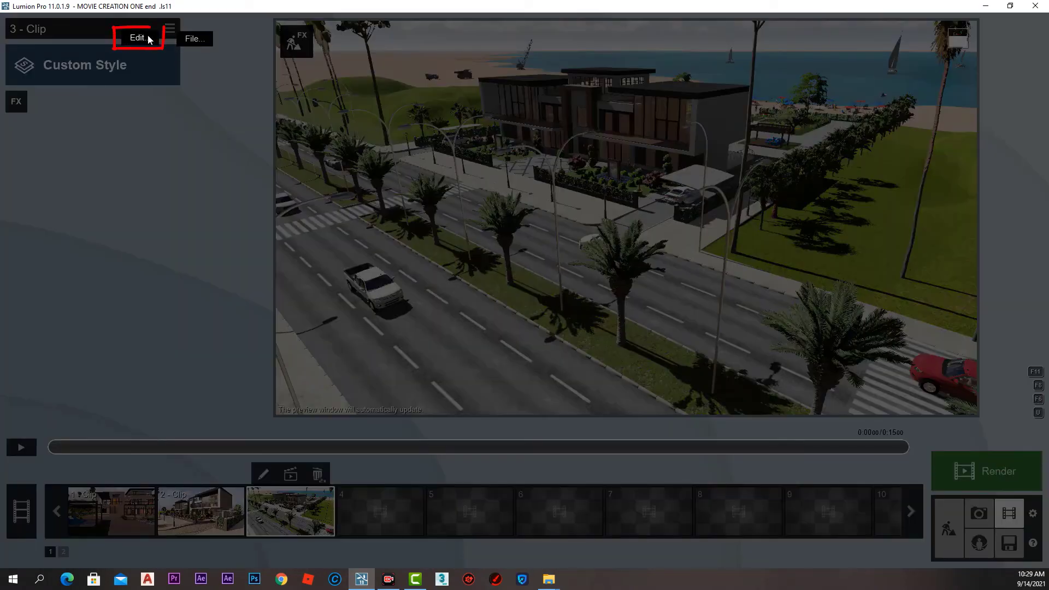
pyautogui.click(146, 36)
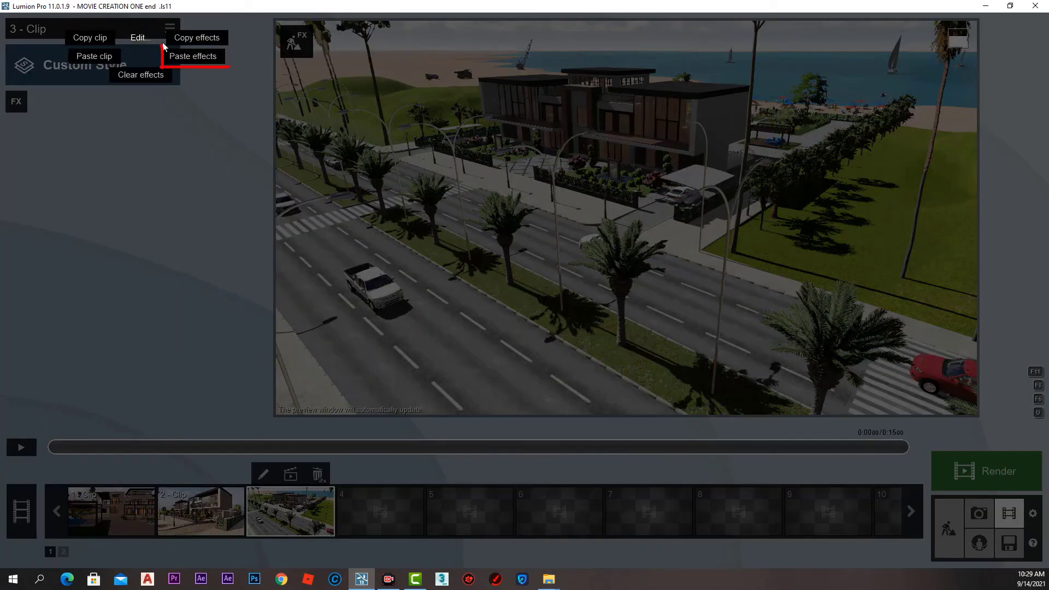
pyautogui.click(193, 56)
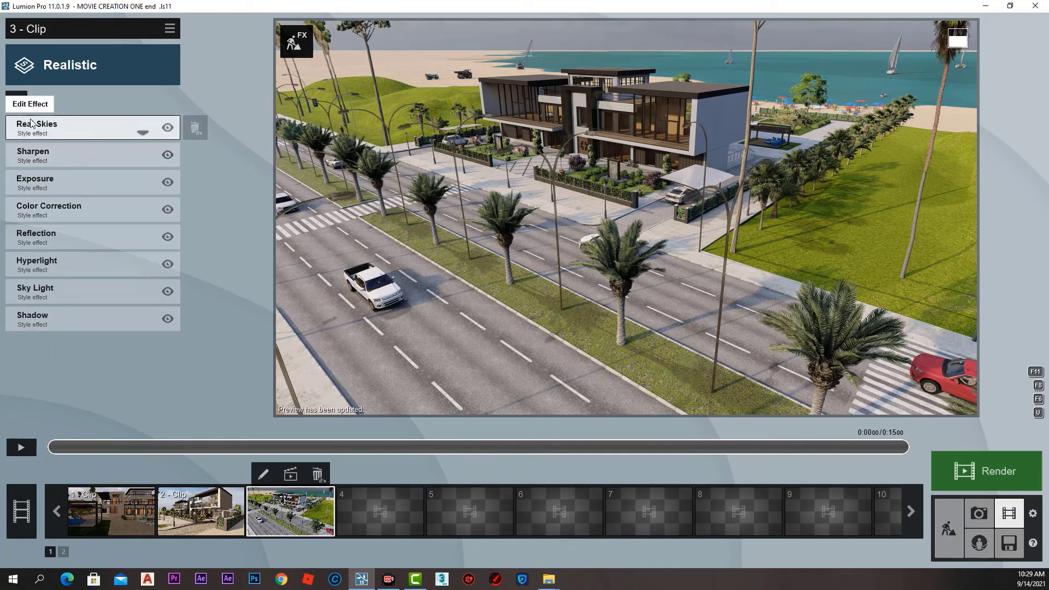
# Step: Add the Mass Move animation effect to clip 3 and open its path editor
pyautogui.click(16, 102)
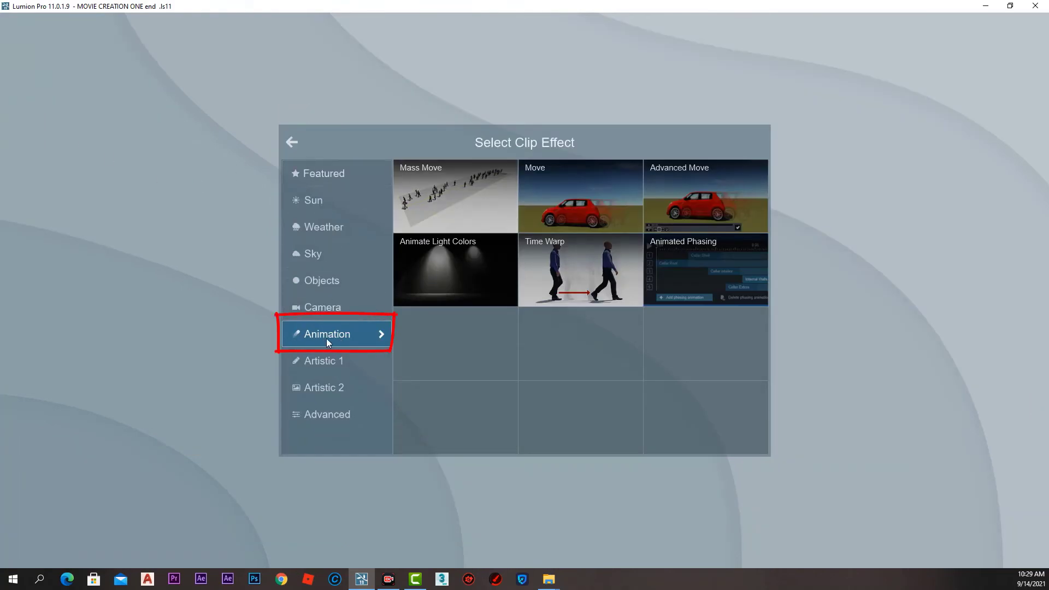
pyautogui.click(439, 182)
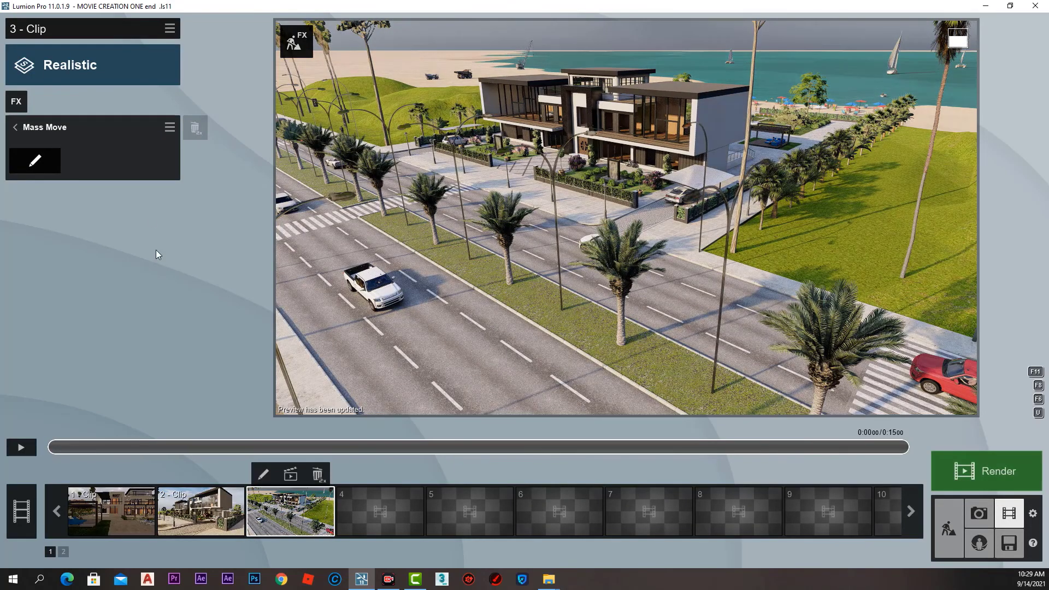
pyautogui.click(26, 163)
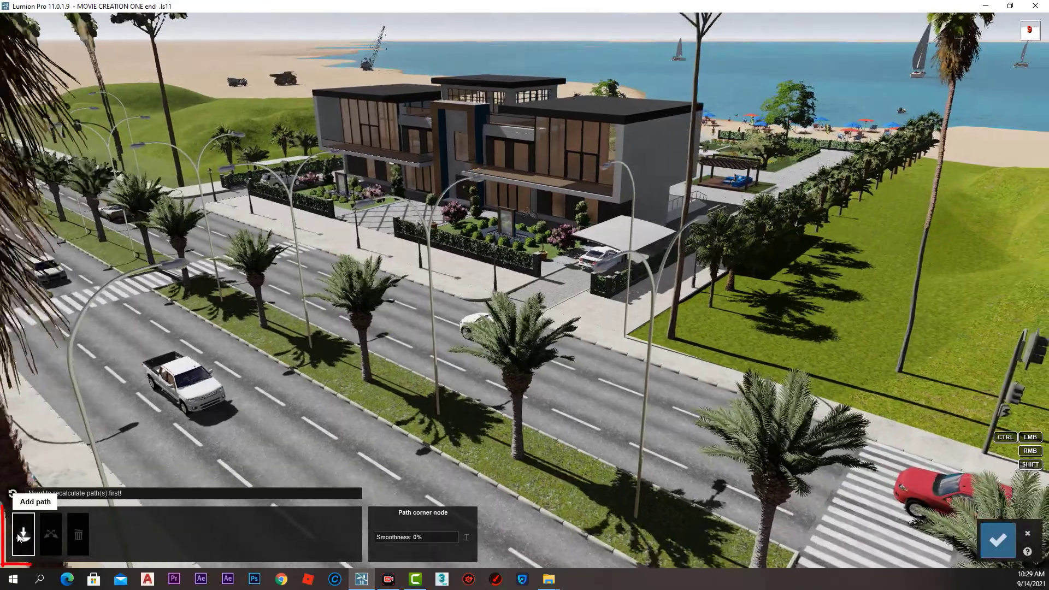
# Step: Lay a multi-node Mass Move path along the carriageway nearest the villa, running from the far crosswalk past the house and beyond the opposite end
pyautogui.click(22, 535)
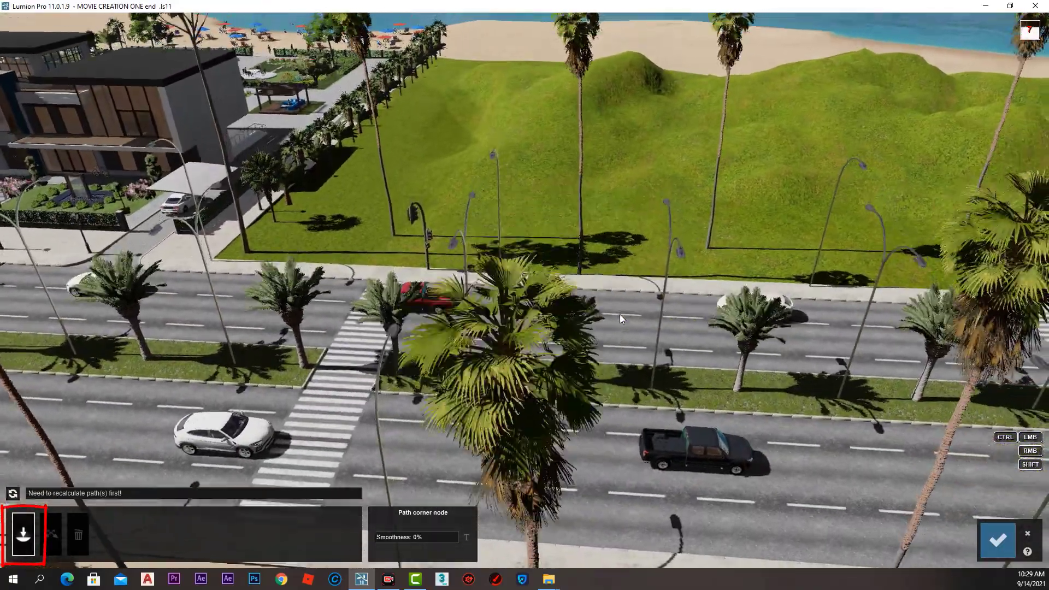
pyautogui.moveTo(620, 319); pyautogui.dragTo(726, 341, button='right')
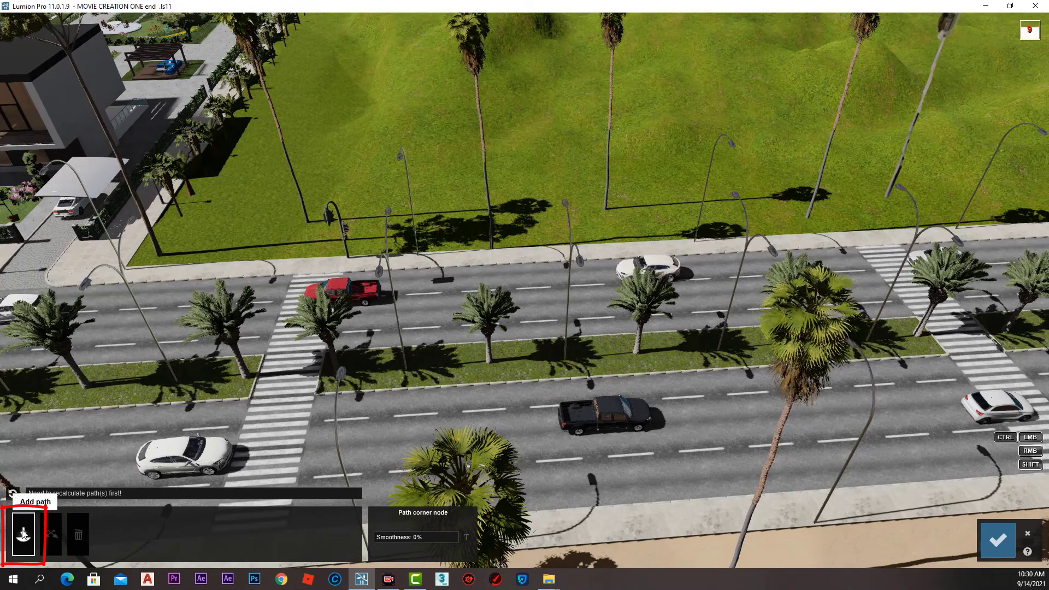
pyautogui.click(872, 272)
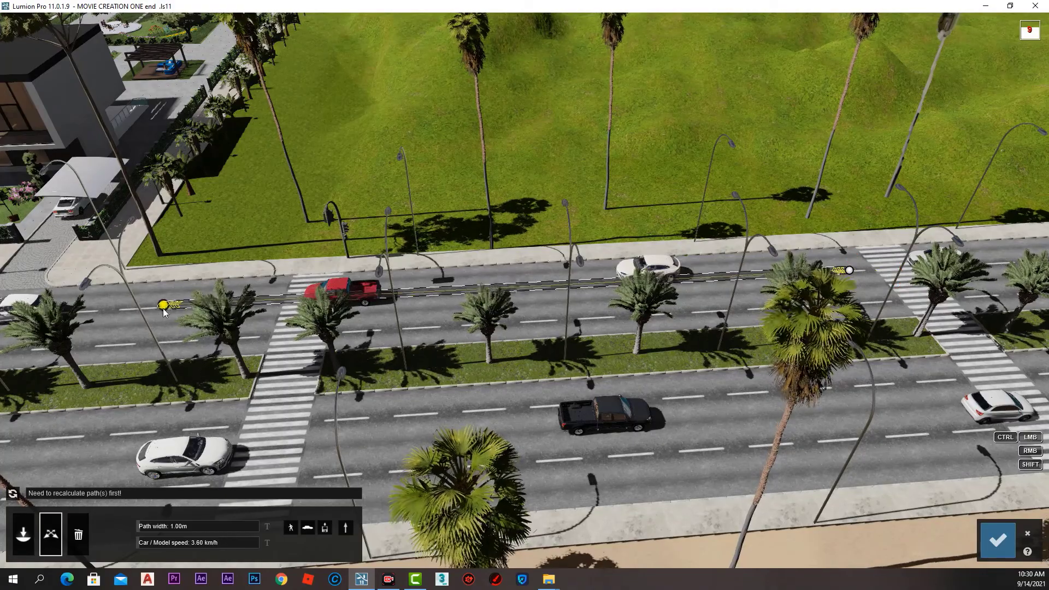
pyautogui.press('s')
pyautogui.press('a')
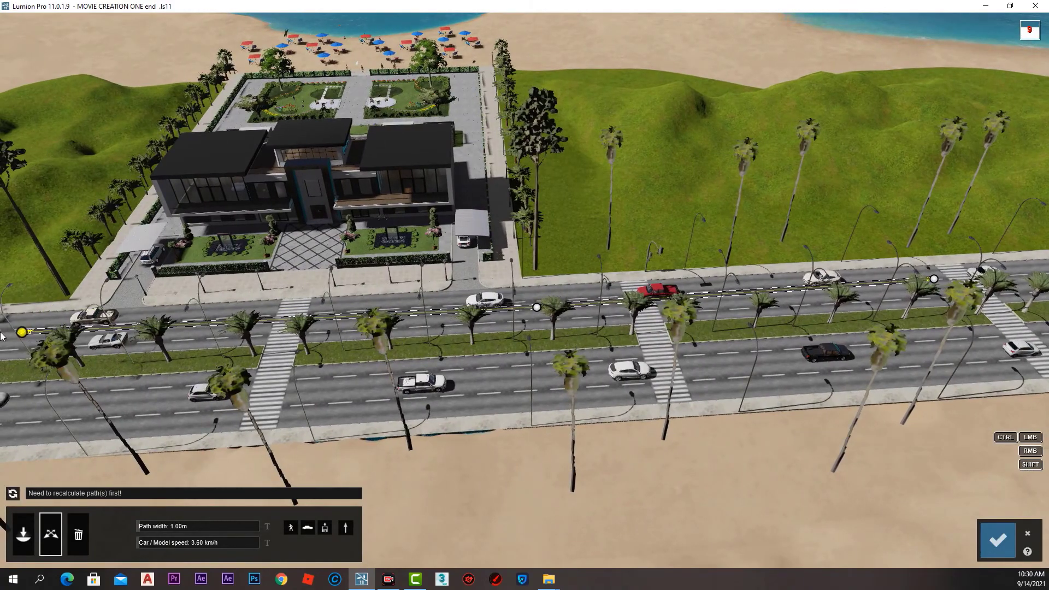
pyautogui.press('a')
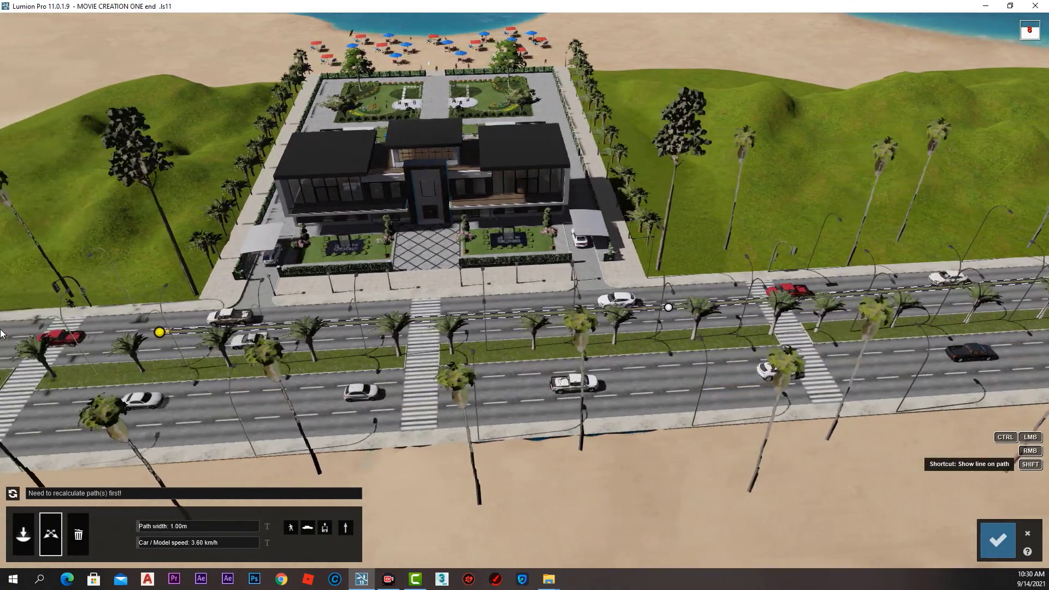
pyautogui.press('a')
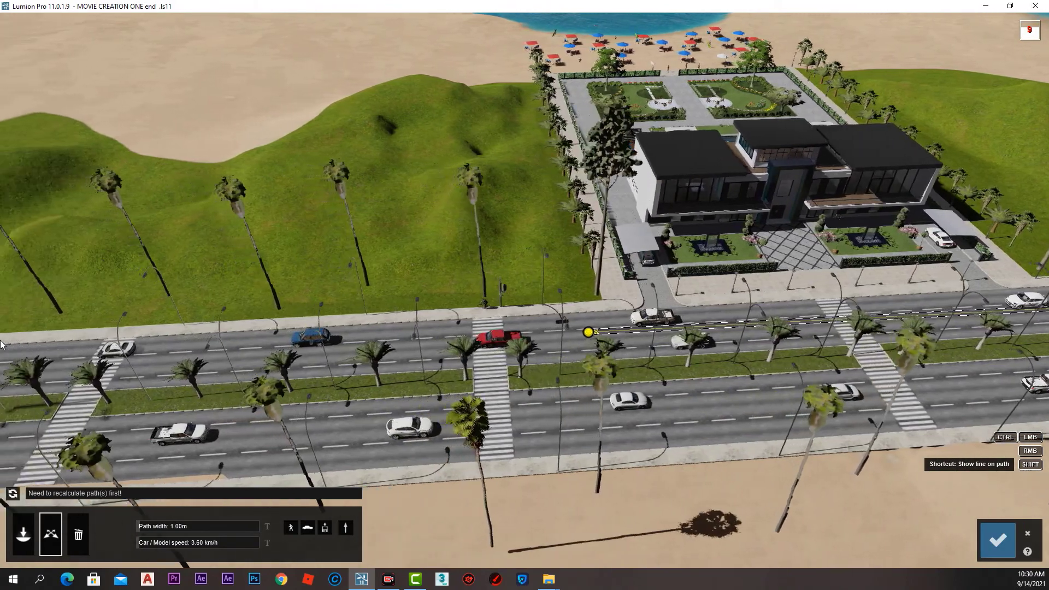
pyautogui.press('a')
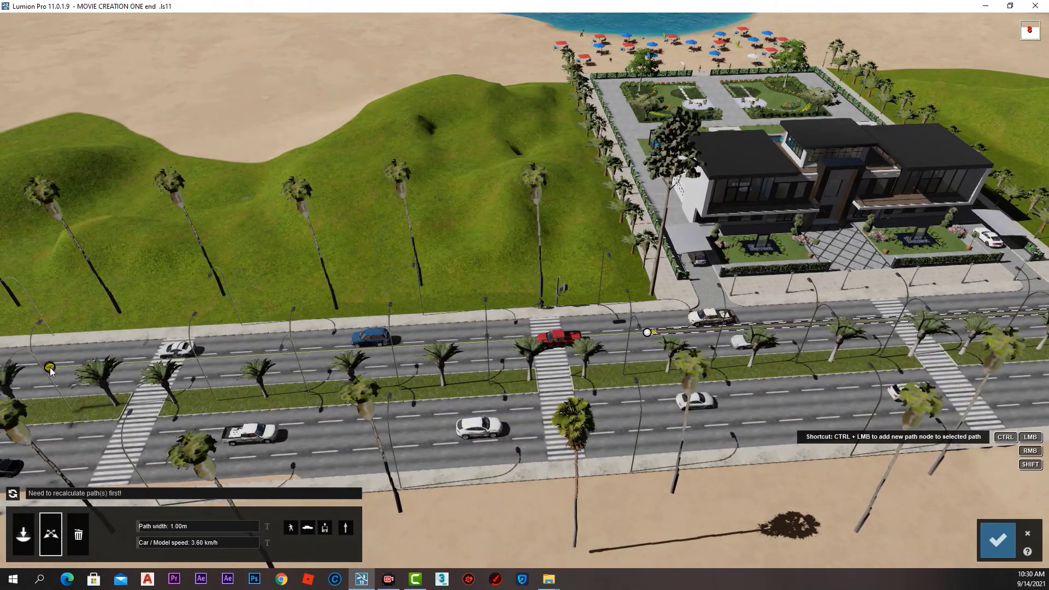
pyautogui.keyDown('ctrl'); pyautogui.click(50, 367); pyautogui.keyUp('ctrl')
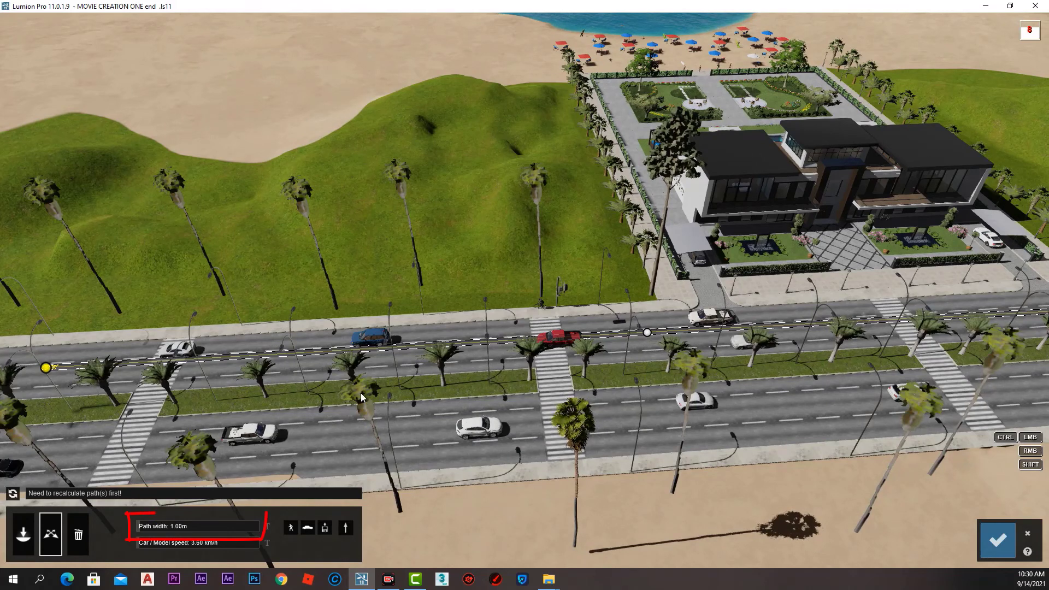
# Step: Widen the path to 9.13 m and adjust its nodes so it covers the carriageway in front of the villa
pyautogui.moveTo(143, 530); pyautogui.dragTo(193, 533)
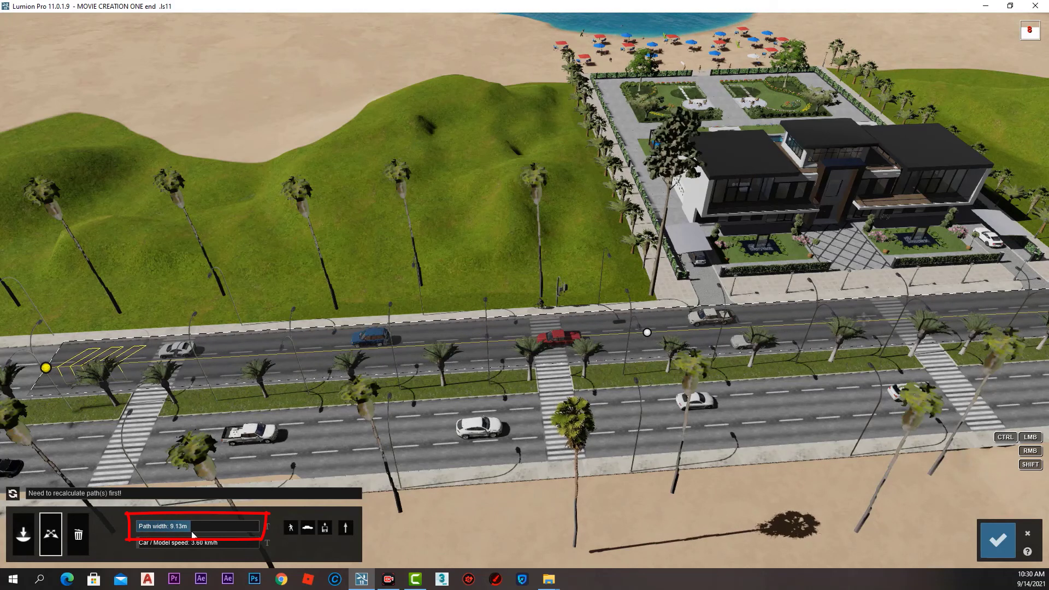
pyautogui.click(648, 334)
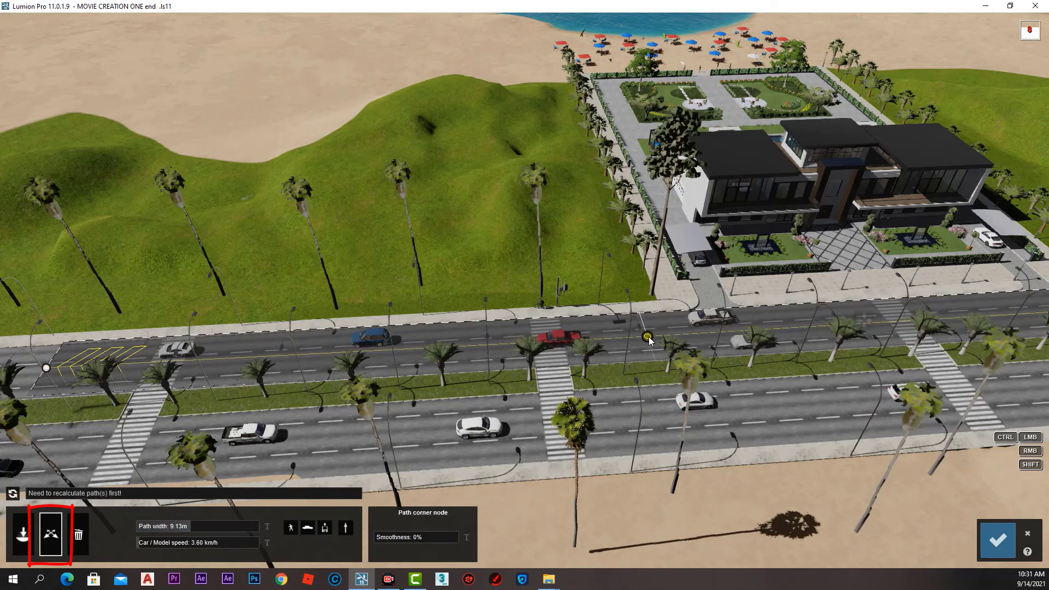
pyautogui.click(47, 369)
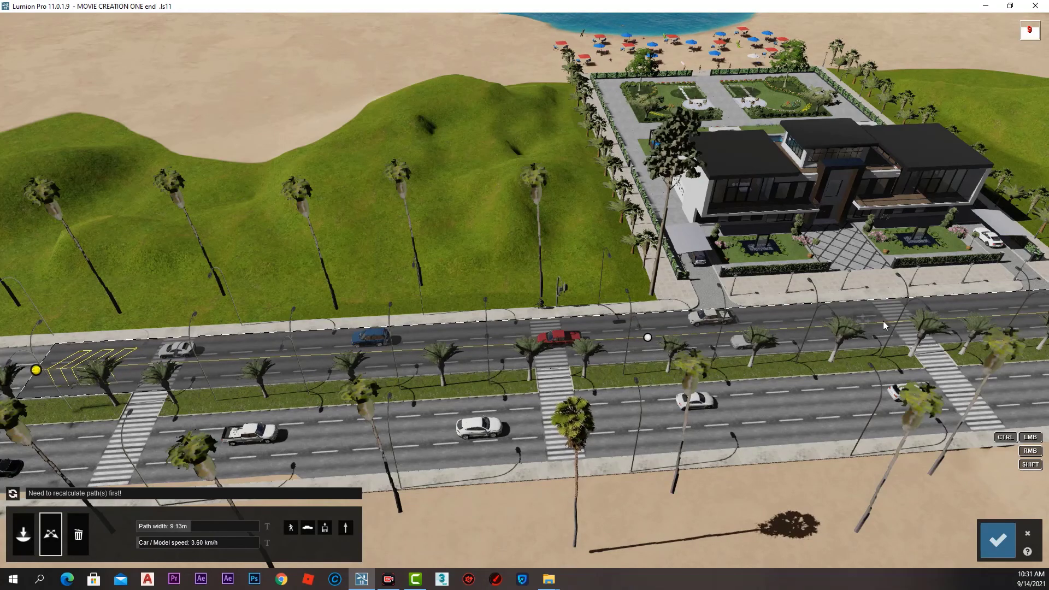
pyautogui.press('d')
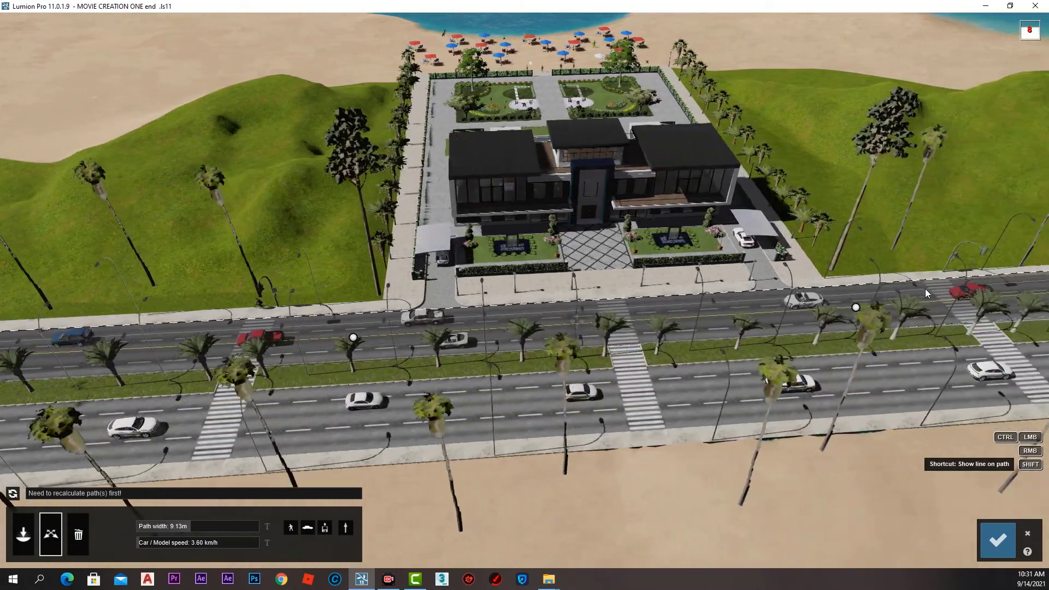
pyautogui.press('d')
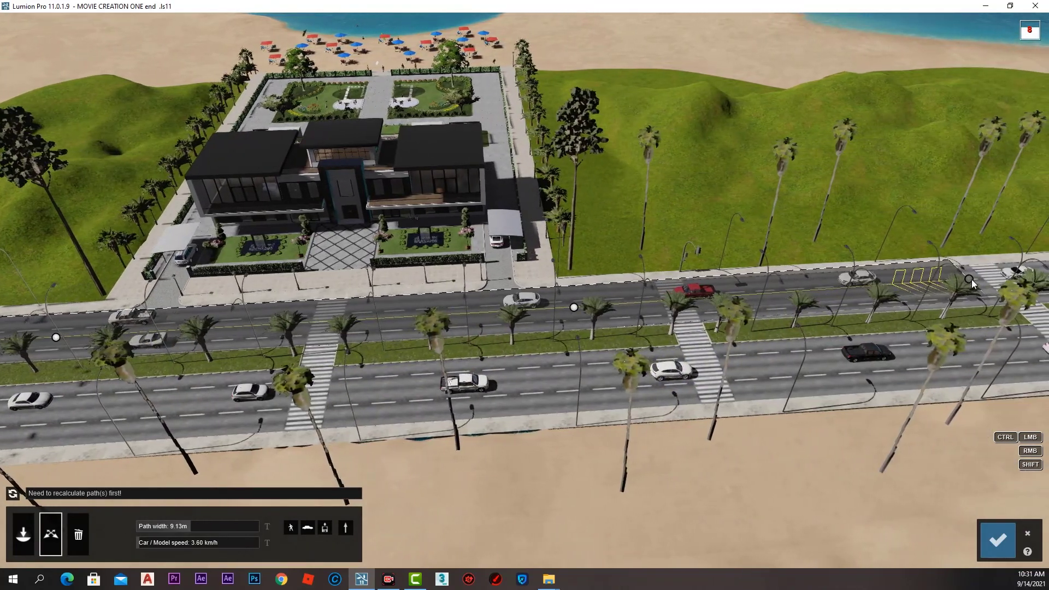
pyautogui.click(970, 280)
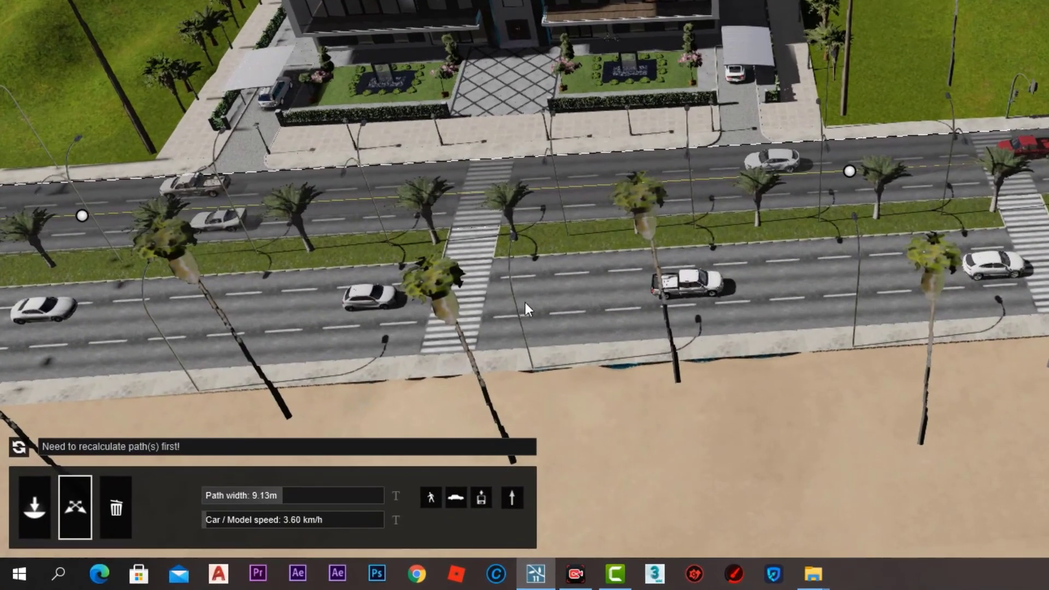
# Step: Recalculate the path and play the traffic animation in front of the villa
pyautogui.click(18, 447)
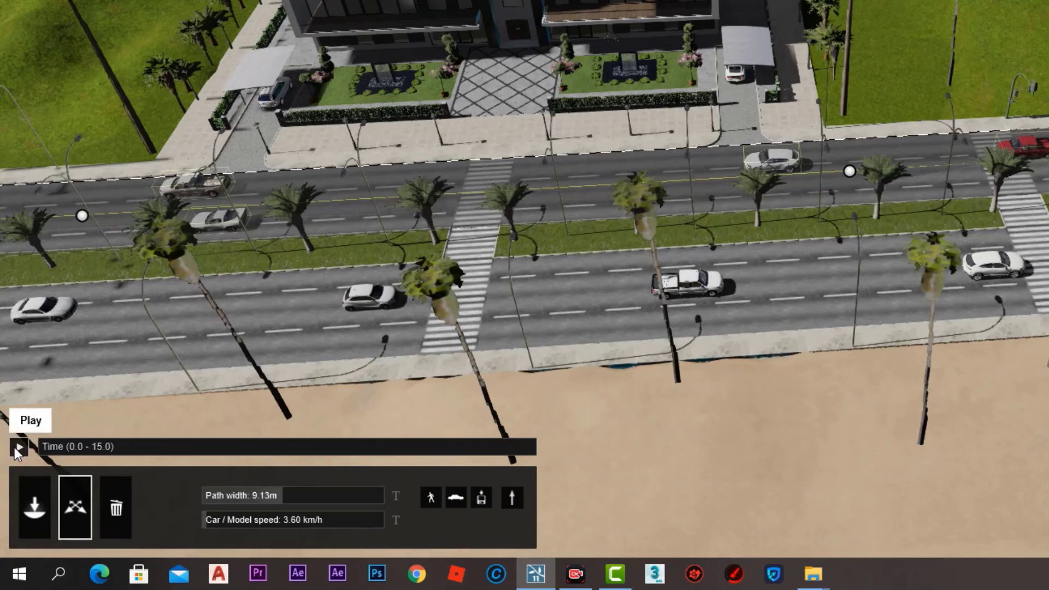
pyautogui.scroll(4, 765, 186)
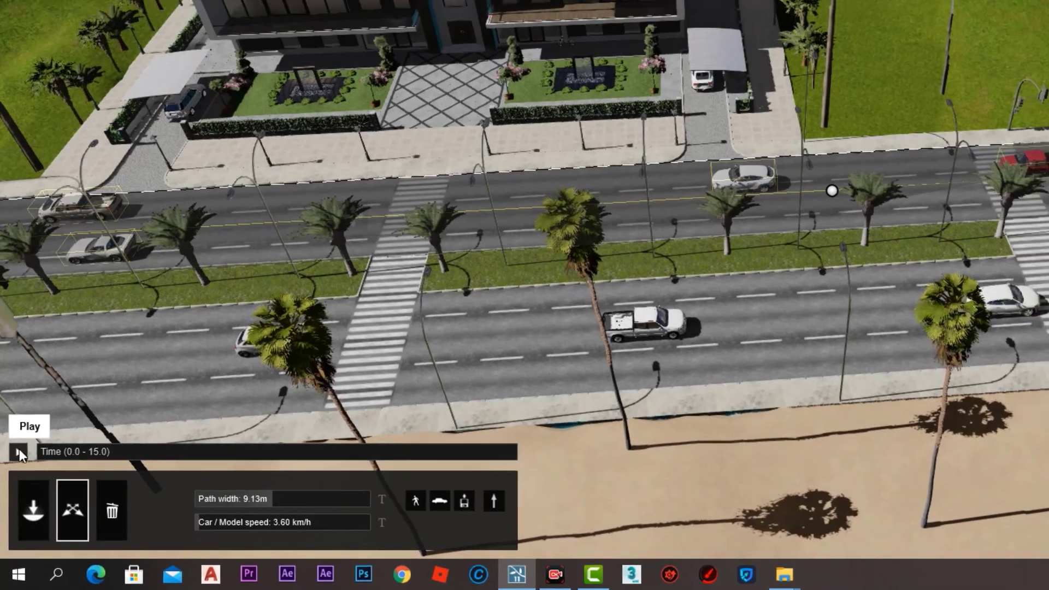
pyautogui.click(20, 448)
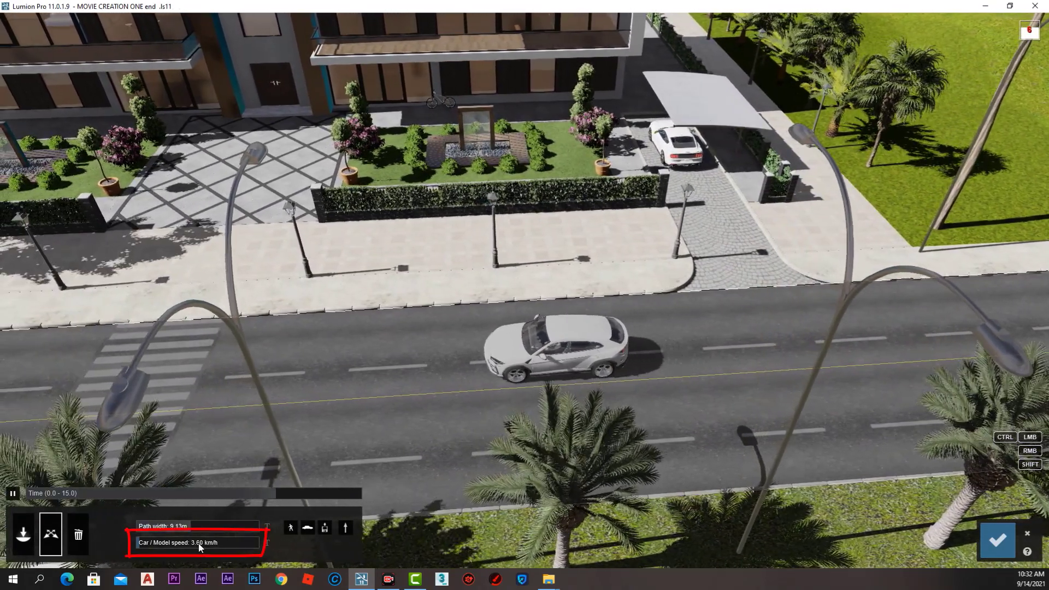
# Step: Set the path's car/model speed to 40 km/h
pyautogui.moveTo(141, 546); pyautogui.dragTo(152, 546)
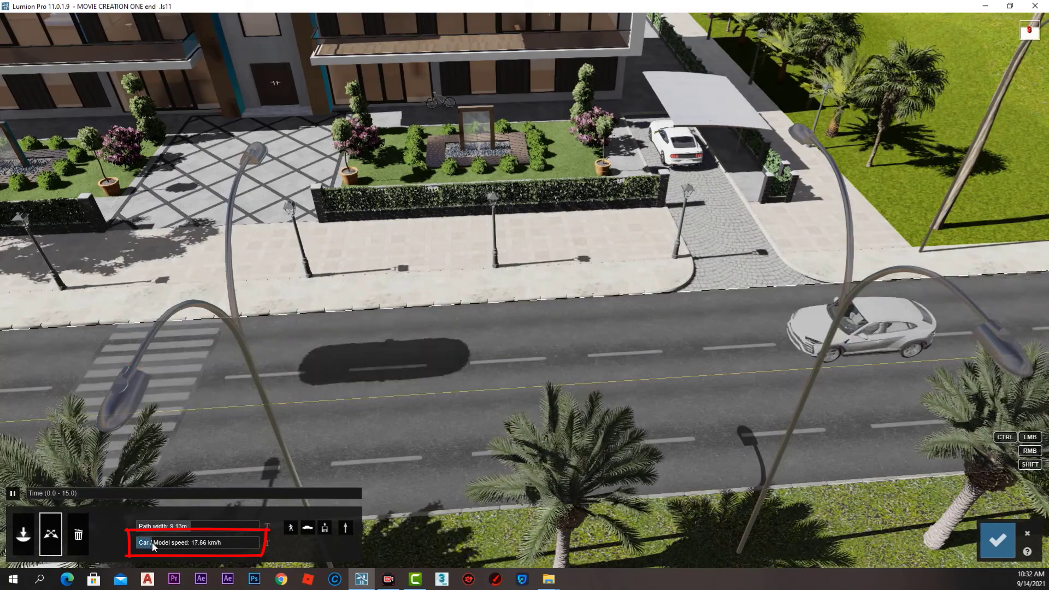
pyautogui.click(267, 543)
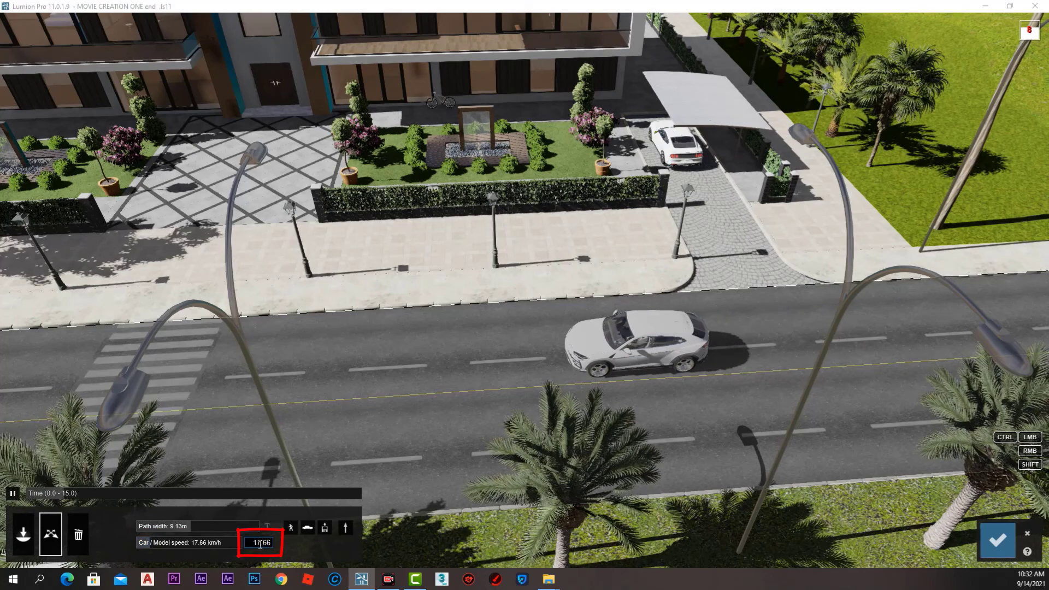
pyautogui.moveTo(252, 543); pyautogui.dragTo(281, 544)
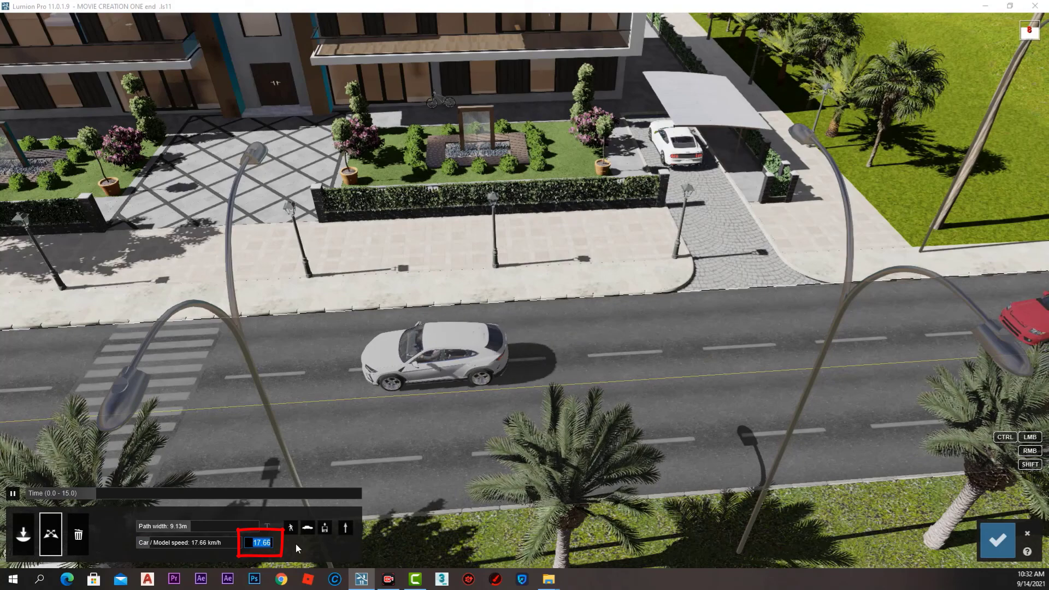
pyautogui.write('40')
pyautogui.press('Return')
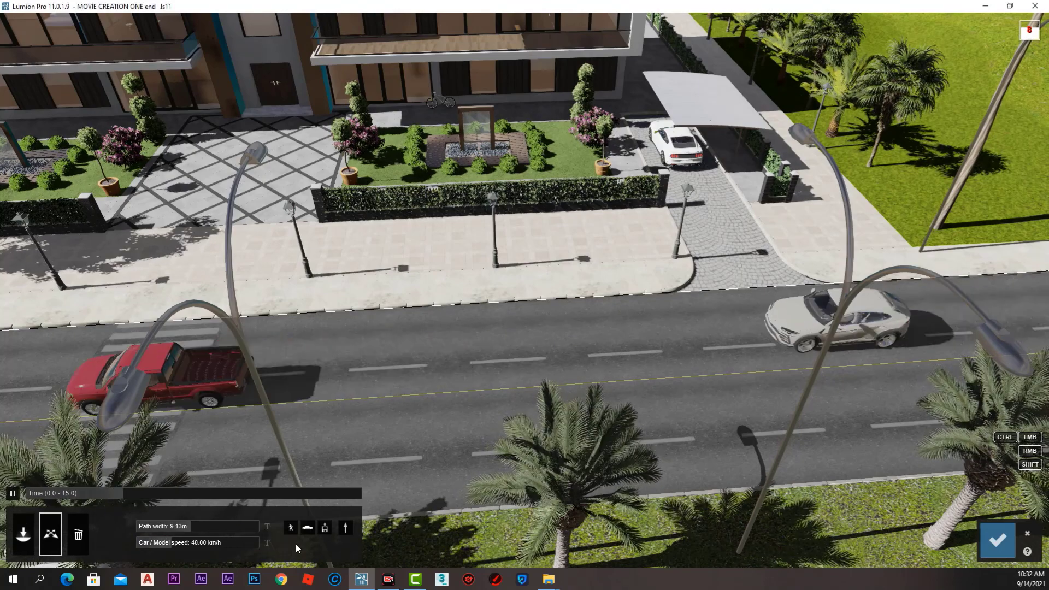
# Step: Toggle dual direction for the cars on the path
pyautogui.press('s')
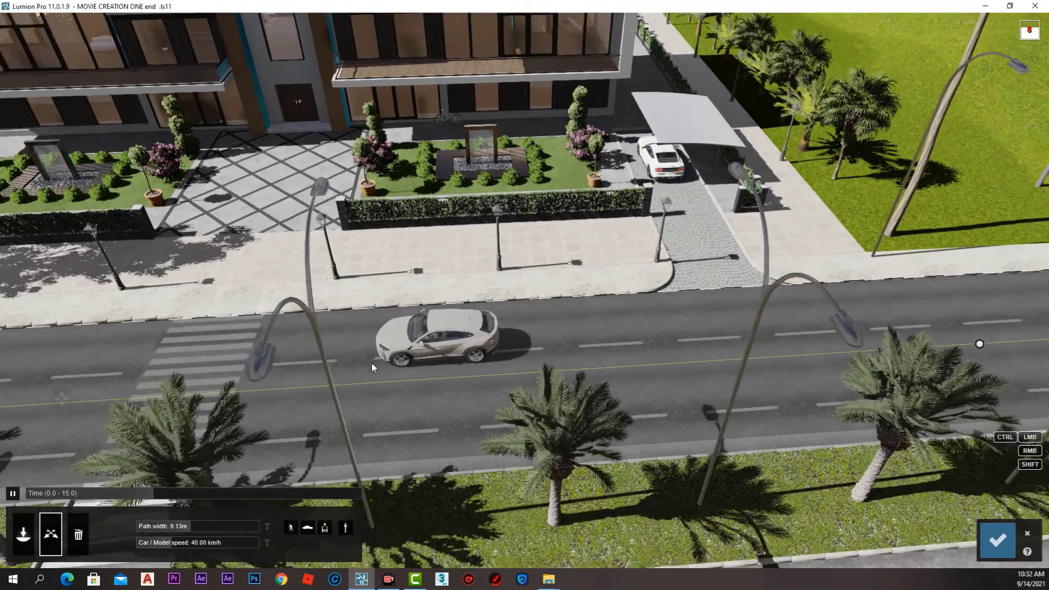
pyautogui.press('s')
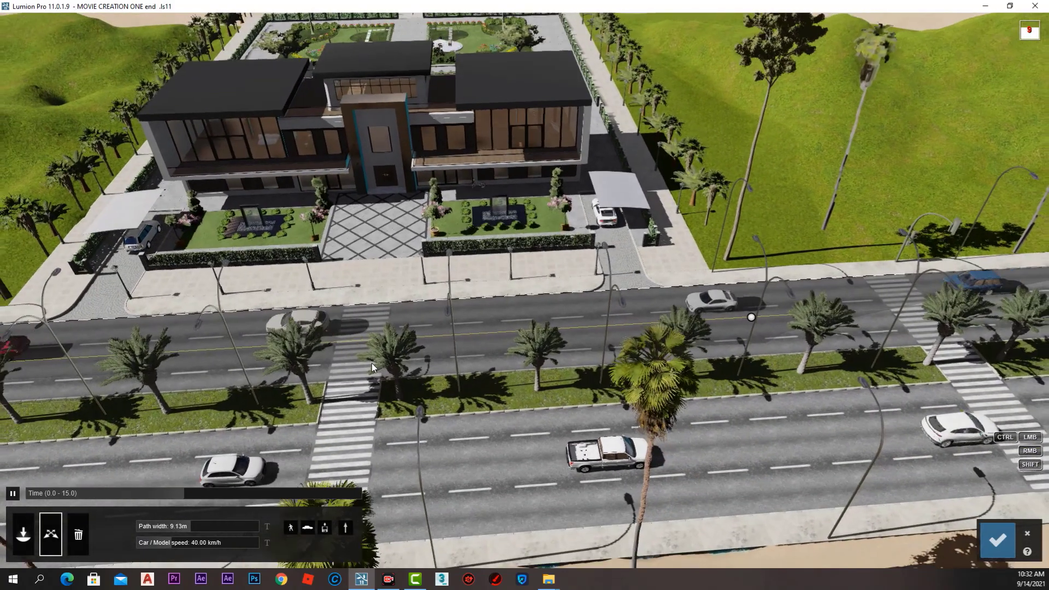
pyautogui.press('s')
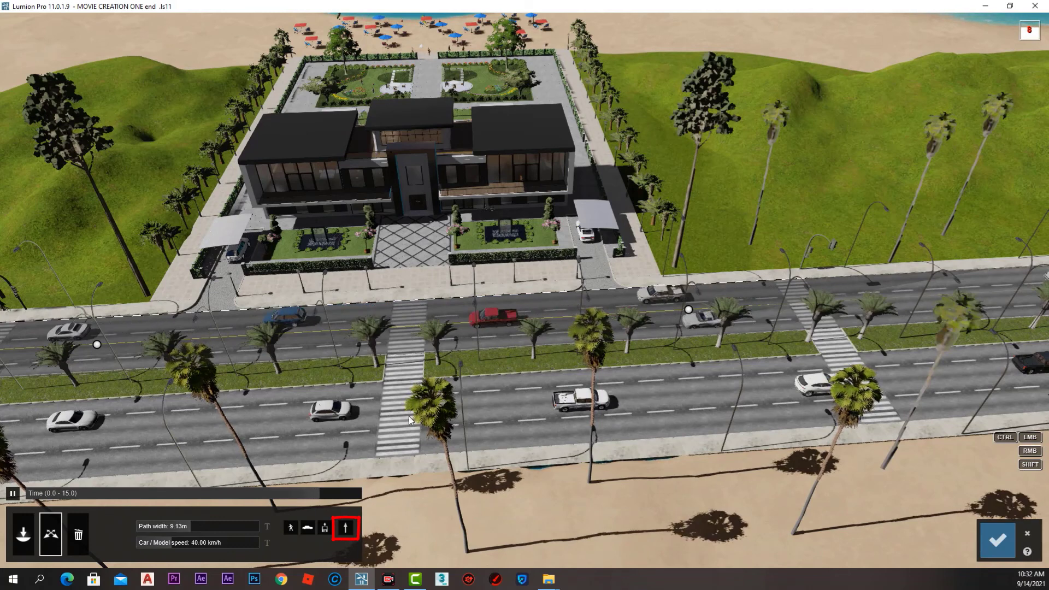
pyautogui.click(345, 528)
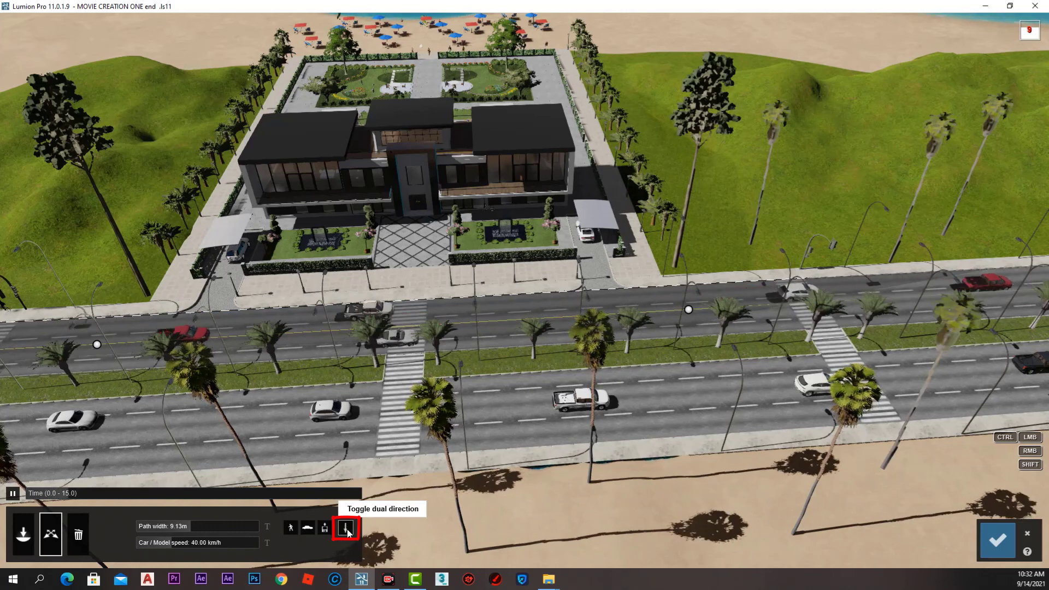
# Step: Make the cars on the path run in both directions and pause the traffic animation
pyautogui.click(347, 527)
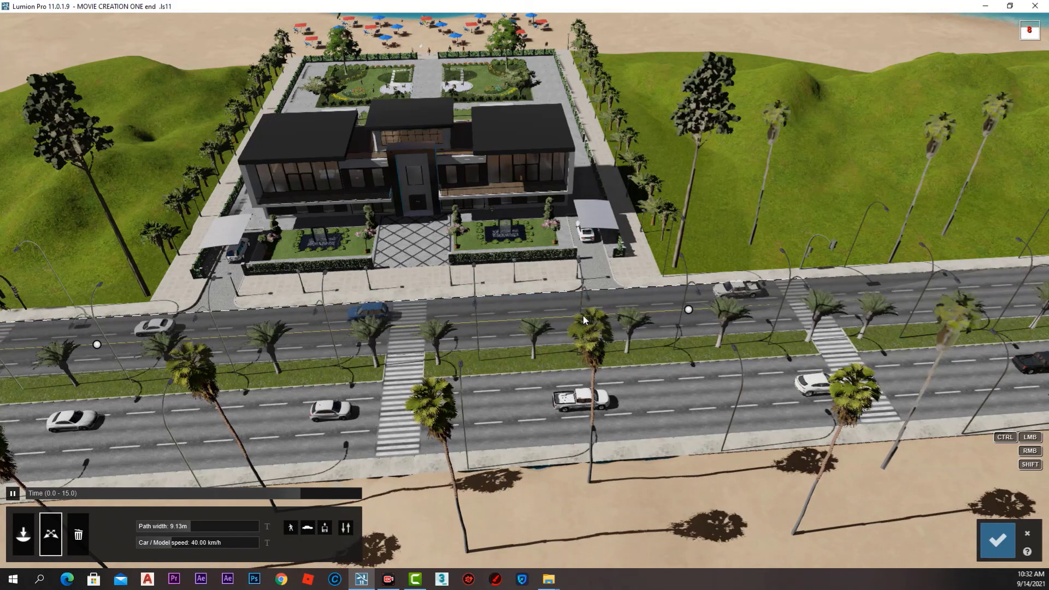
pyautogui.click(13, 493)
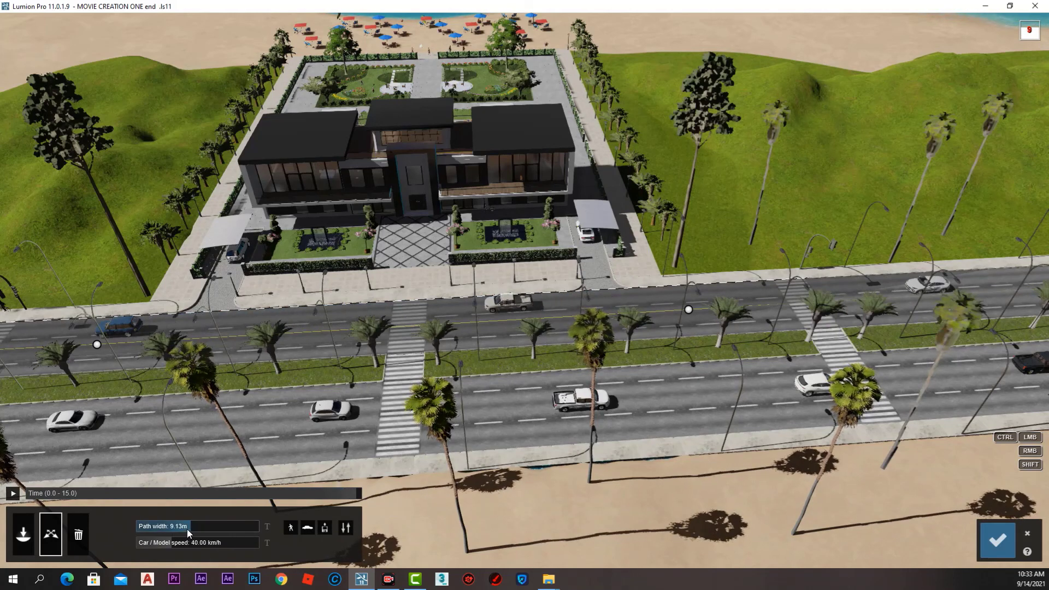
# Step: Widen the path to 20 m and move its node by the villa onto the palm-lined median
pyautogui.moveTo(188, 527); pyautogui.dragTo(245, 523)
pyautogui.moveTo(688, 310); pyautogui.dragTo(695, 347)
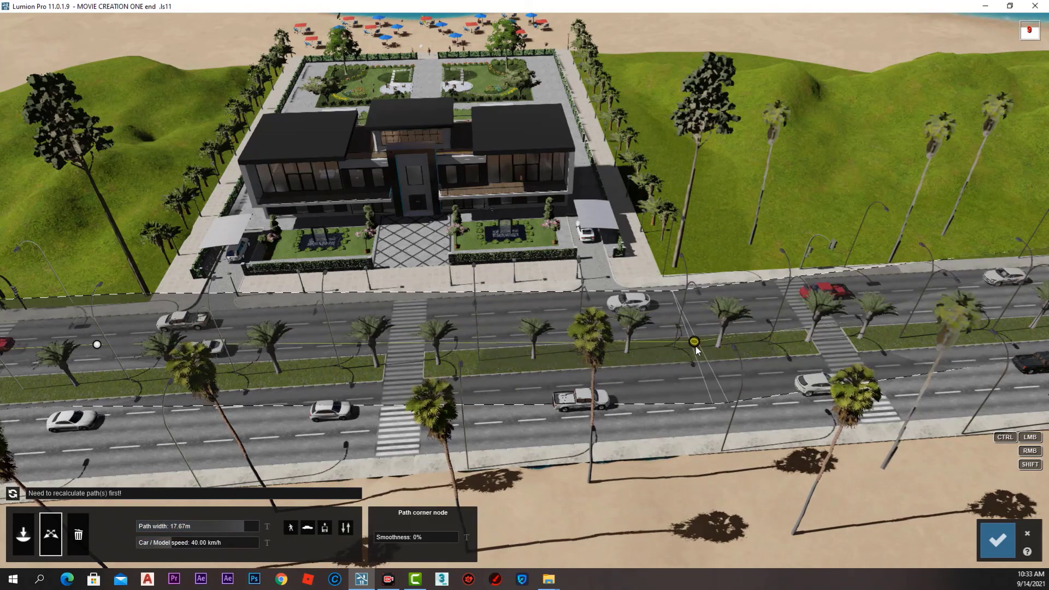
pyautogui.moveTo(240, 526); pyautogui.dragTo(273, 527)
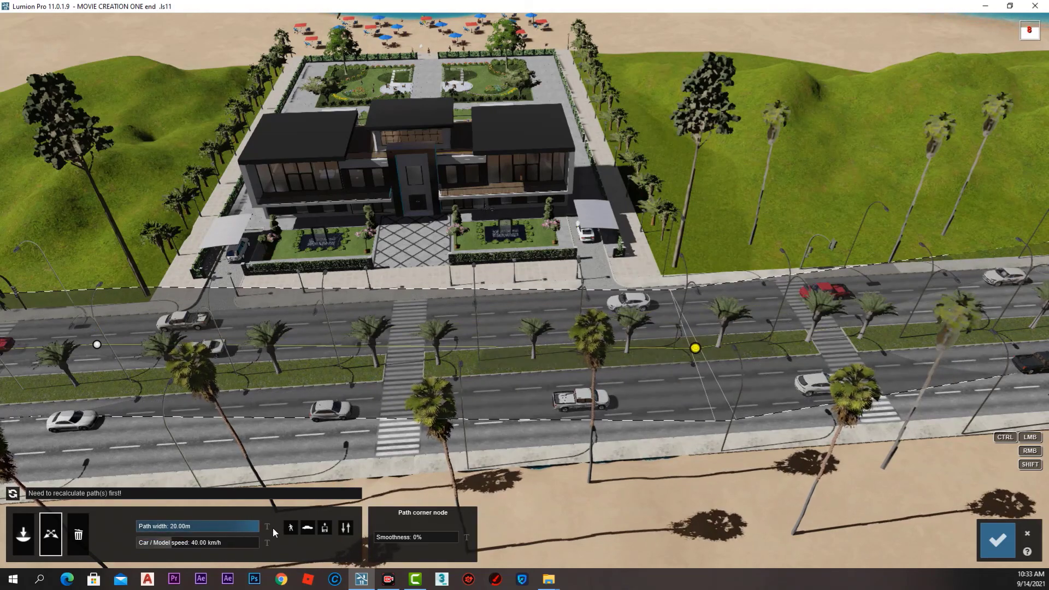
# Step: Move the remaining path nodes onto the median along the road so the path spans both carriageways
pyautogui.scroll(-3, 655, 355)
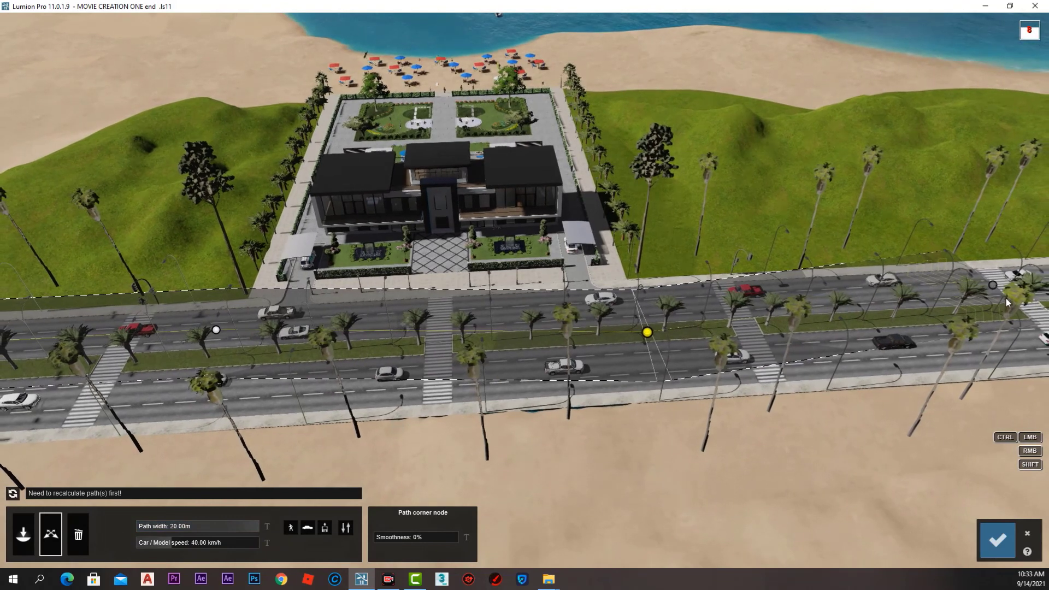
pyautogui.moveTo(992, 285); pyautogui.dragTo(1030, 314)
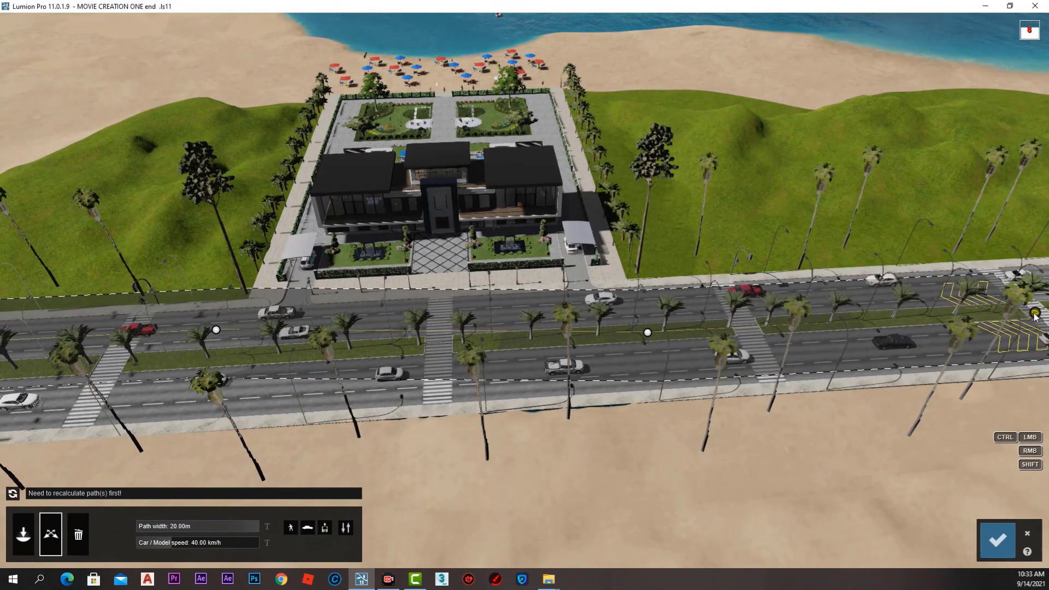
pyautogui.moveTo(216, 331); pyautogui.dragTo(217, 355)
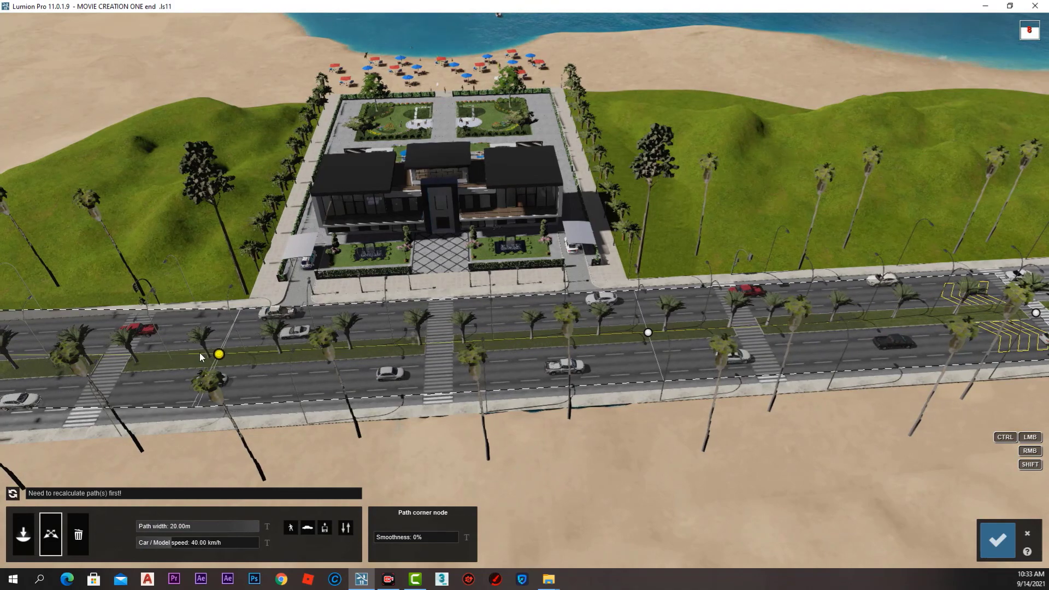
pyautogui.moveTo(199, 353); pyautogui.dragTo(66, 354, button='right')
pyautogui.moveTo(176, 306); pyautogui.dragTo(129, 260, button='right')
pyautogui.moveTo(128, 261); pyautogui.dragTo(90, 274)
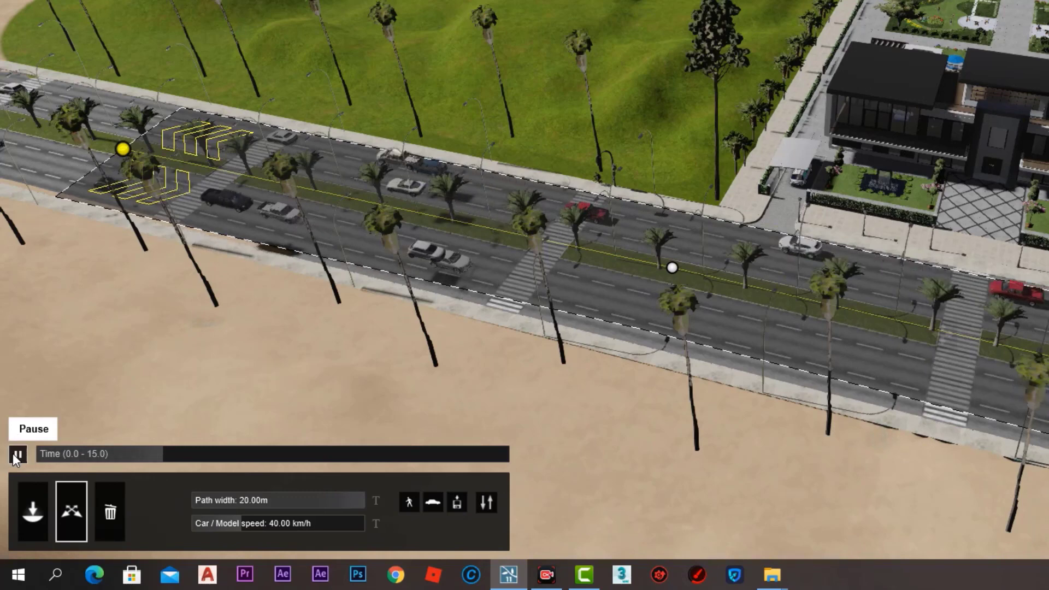
# Step: Realign the path's far end node with the median beside the crosswalk and recalculate the path
pyautogui.moveTo(524, 295); pyautogui.dragTo(388, 229, button='right')
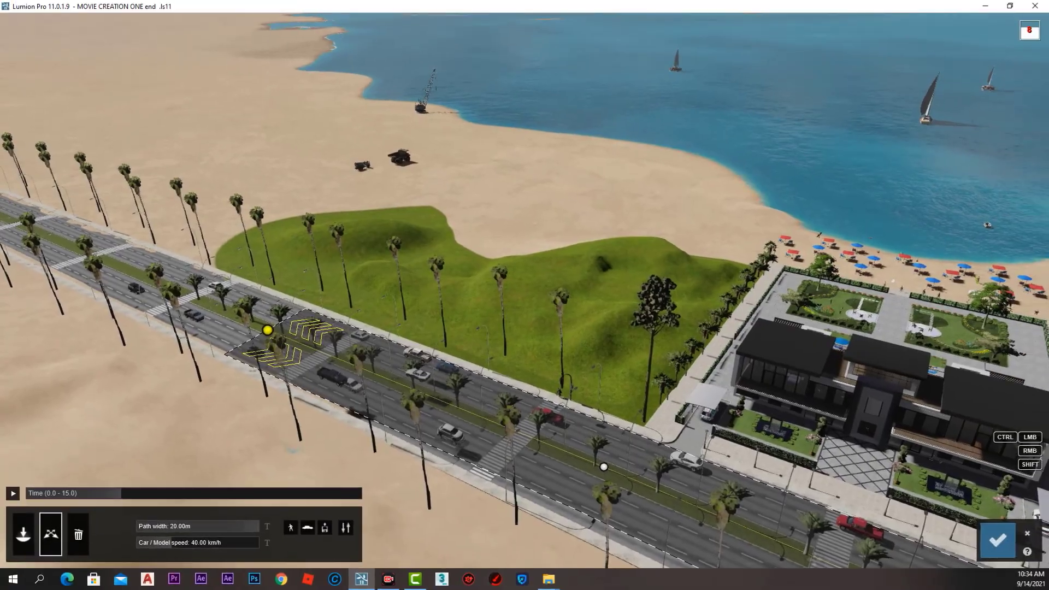
pyautogui.moveTo(415, 328); pyautogui.dragTo(189, 329, button='right')
pyautogui.press('w')
pyautogui.press('w')
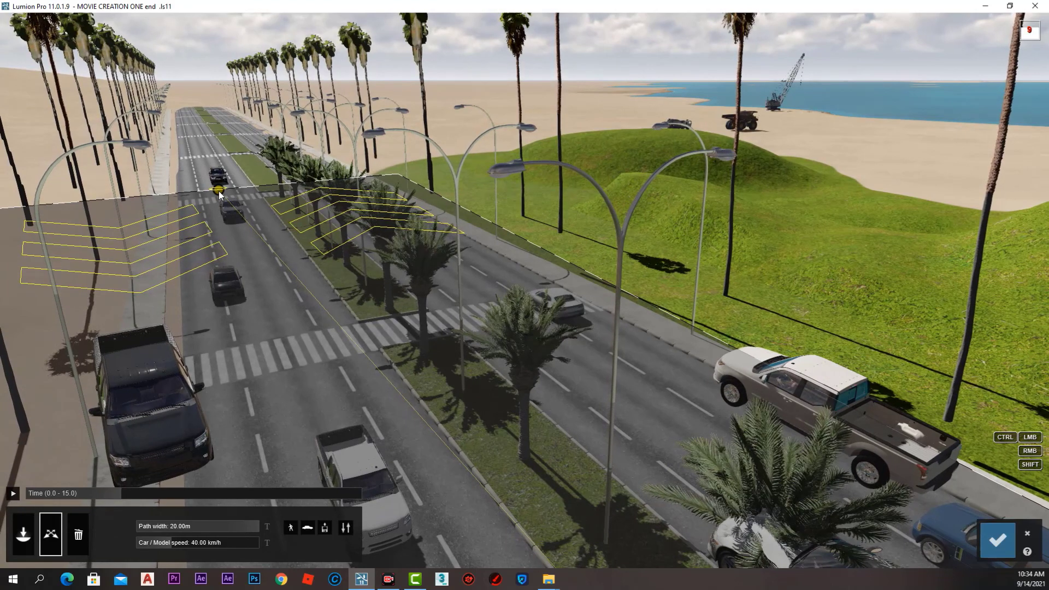
pyautogui.moveTo(218, 191); pyautogui.dragTo(266, 202)
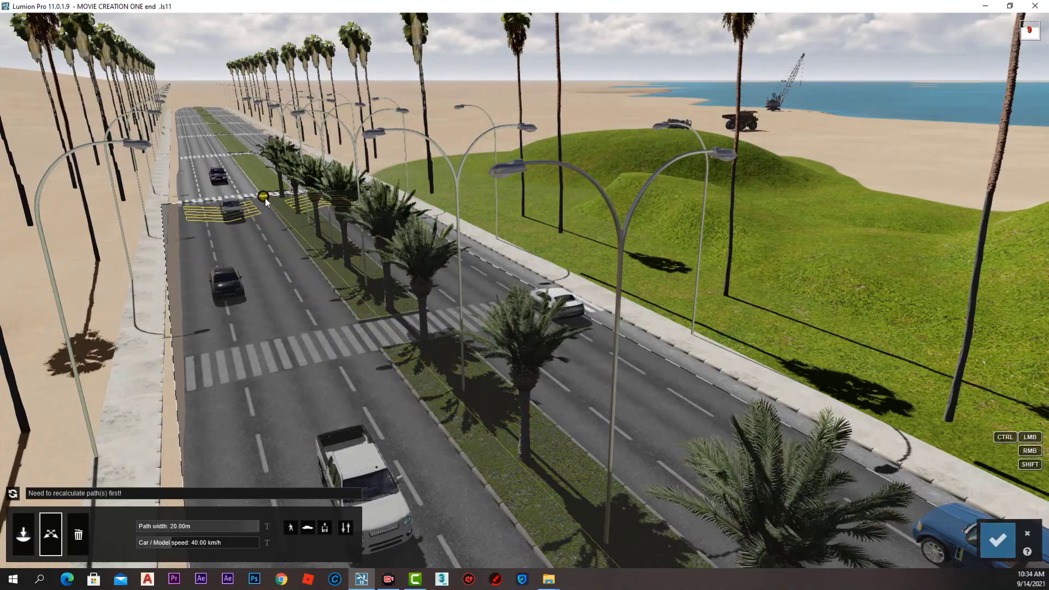
pyautogui.press('s')
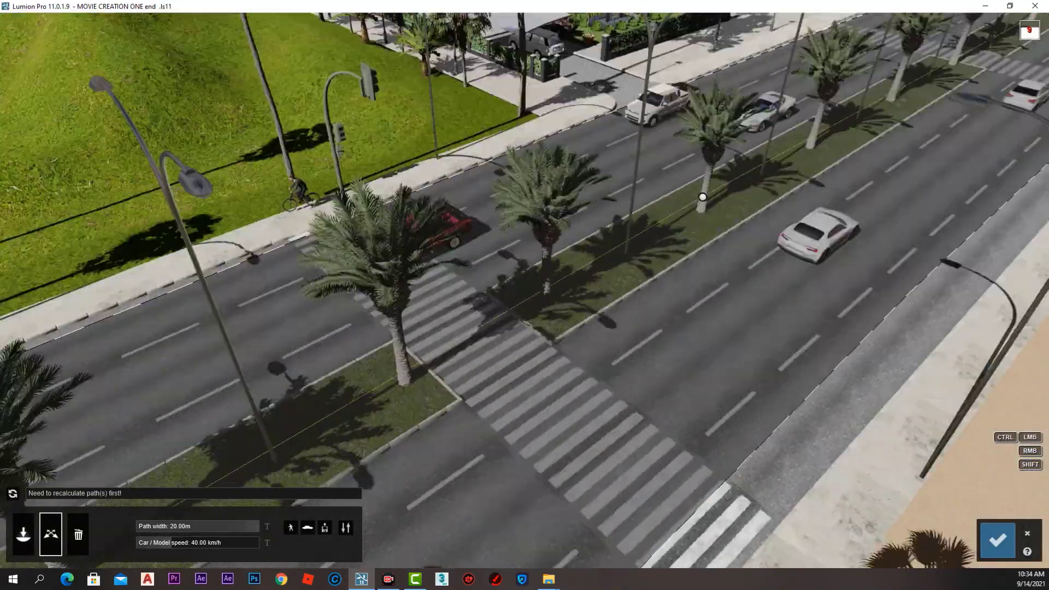
pyautogui.click(13, 493)
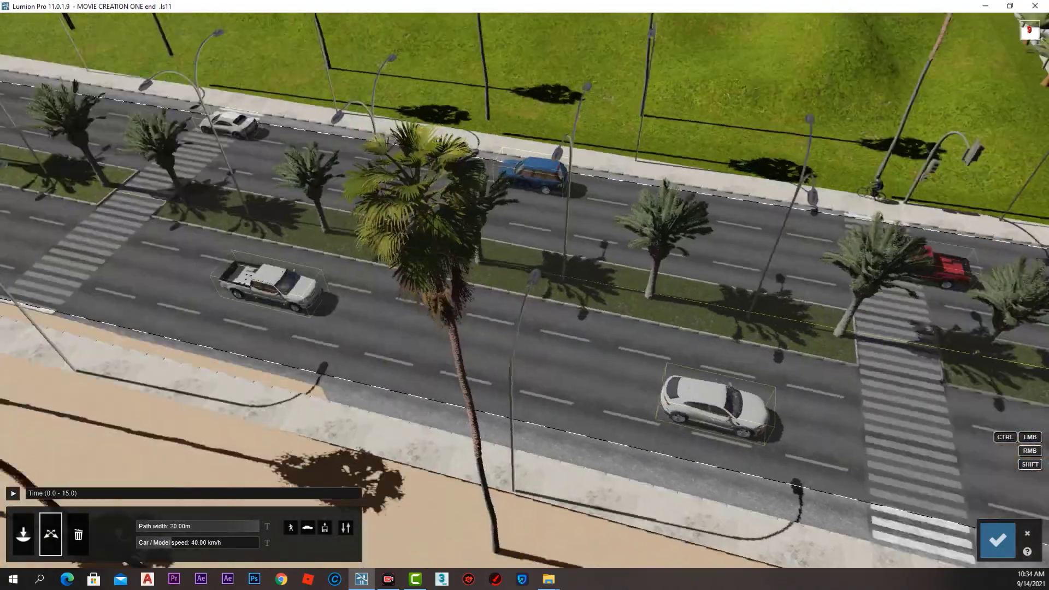
# Step: Play the two-way traffic animation on the road in front of the villa to check it
pyautogui.moveTo(677, 261); pyautogui.dragTo(496, 195, button='right')
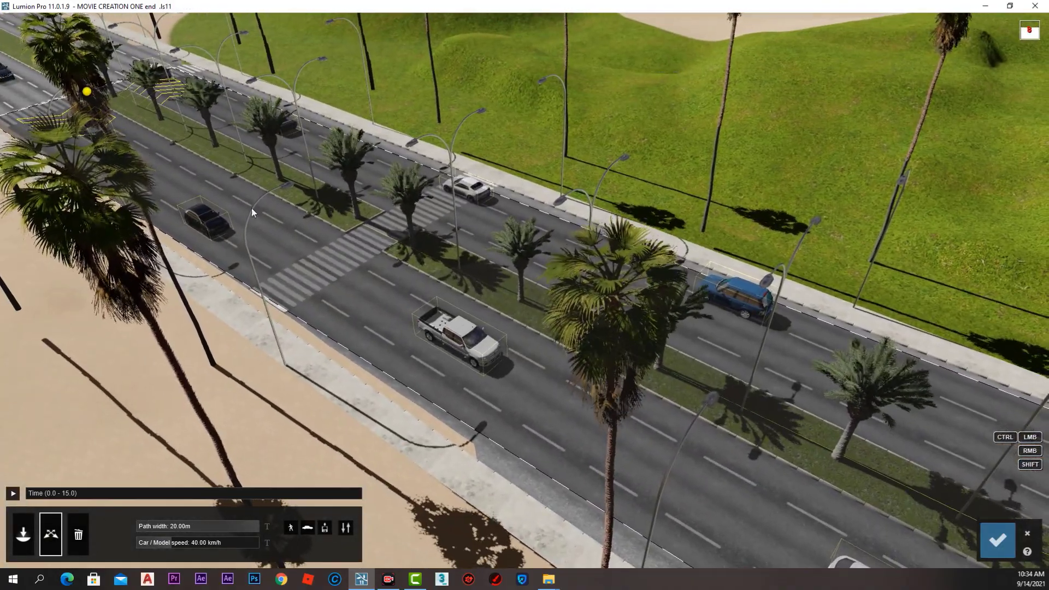
pyautogui.scroll(-3, 579, 322)
pyautogui.moveTo(579, 321)
pyautogui.mouseDown(button='right')
pyautogui.moveTo(727, 306)
pyautogui.moveTo(748, 287)
pyautogui.mouseUp(button='right')
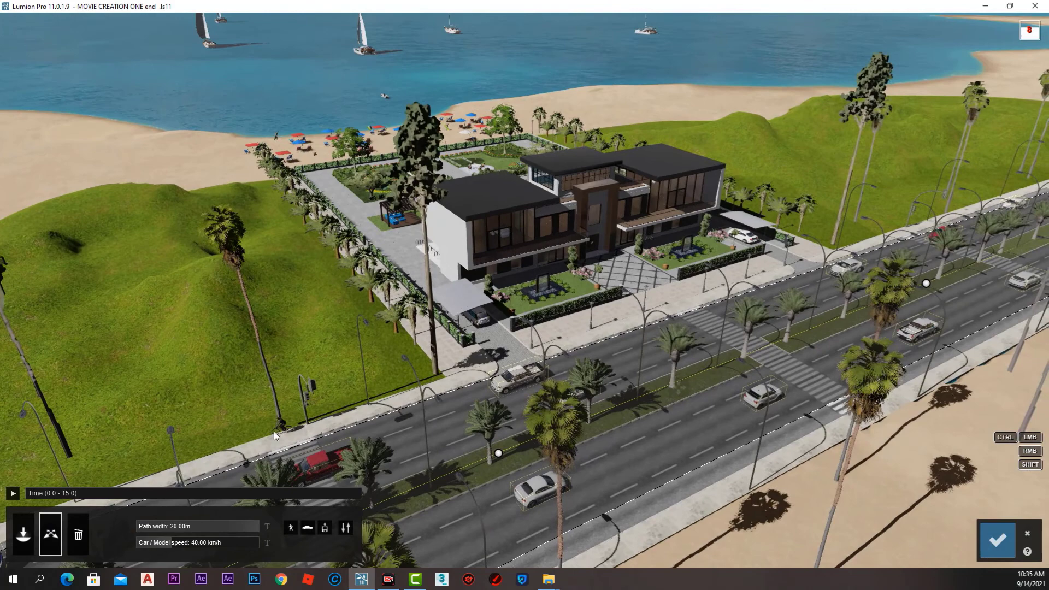
pyautogui.click(13, 493)
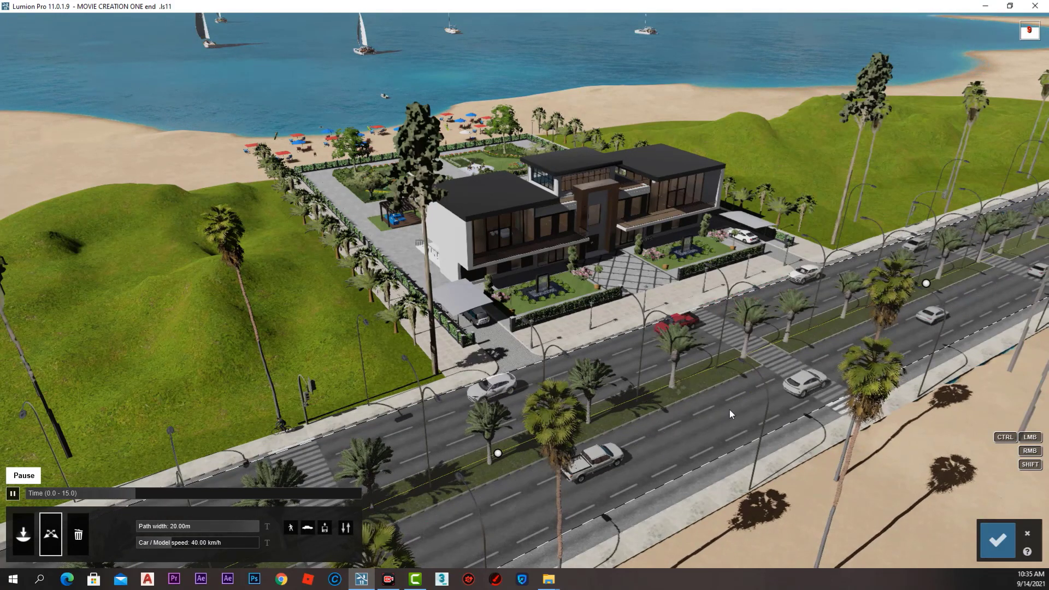
# Step: Save the Mass Move path and play clip 3 to preview the moving traffic
pyautogui.click(998, 540)
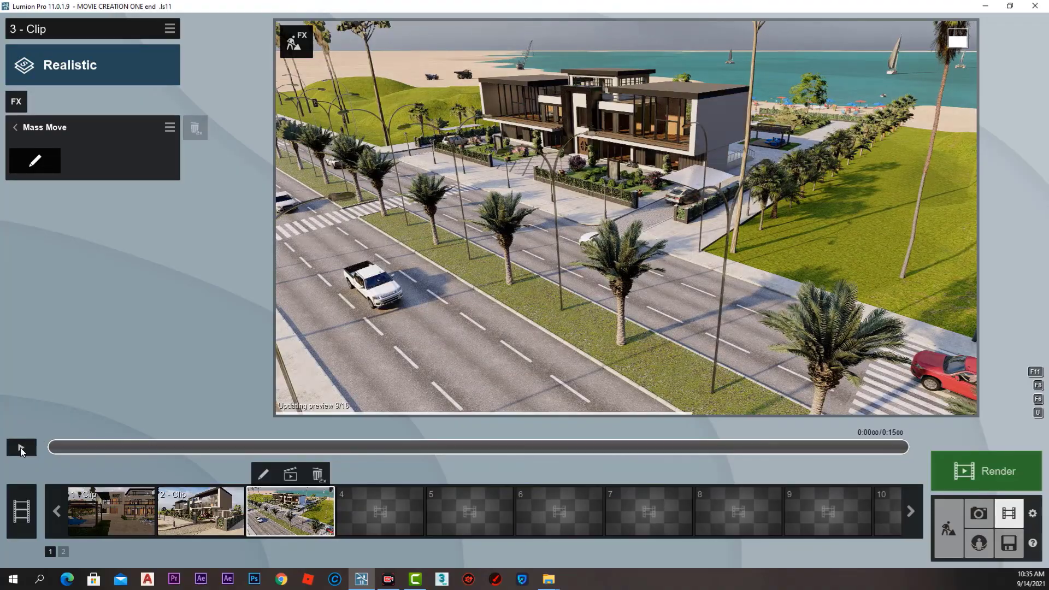
pyautogui.click(21, 447)
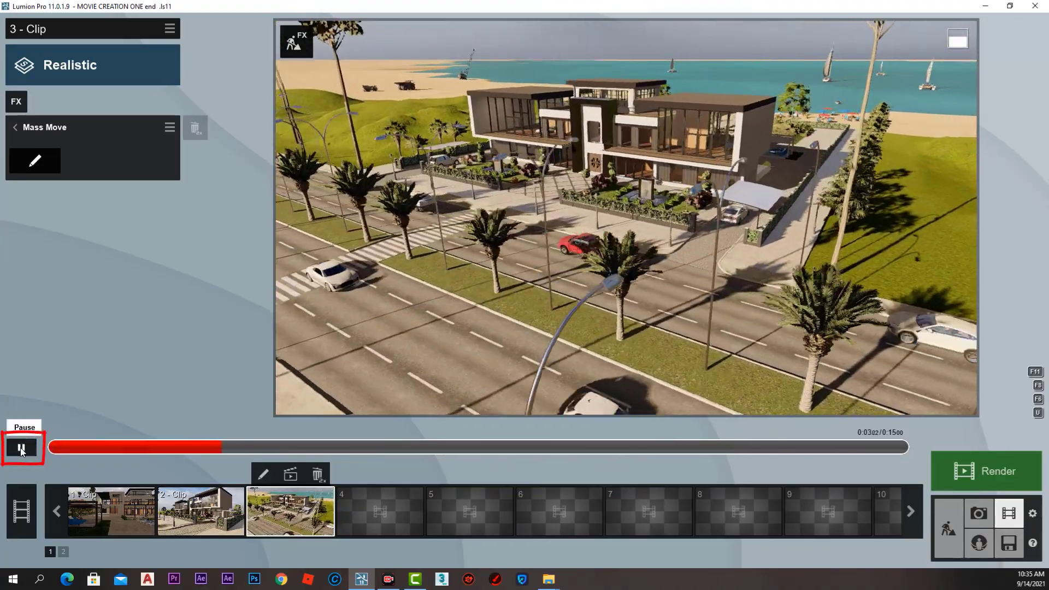